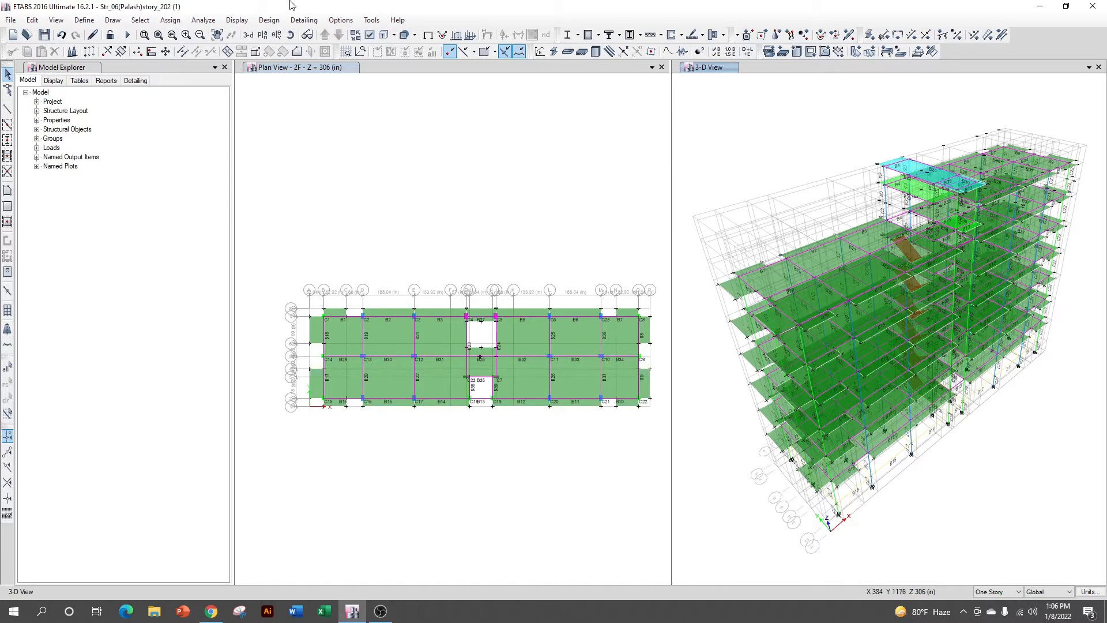
Run a model check with all check options selected at a 0.1 in length tolerance, and dismiss the warning and report.
click(203, 20)
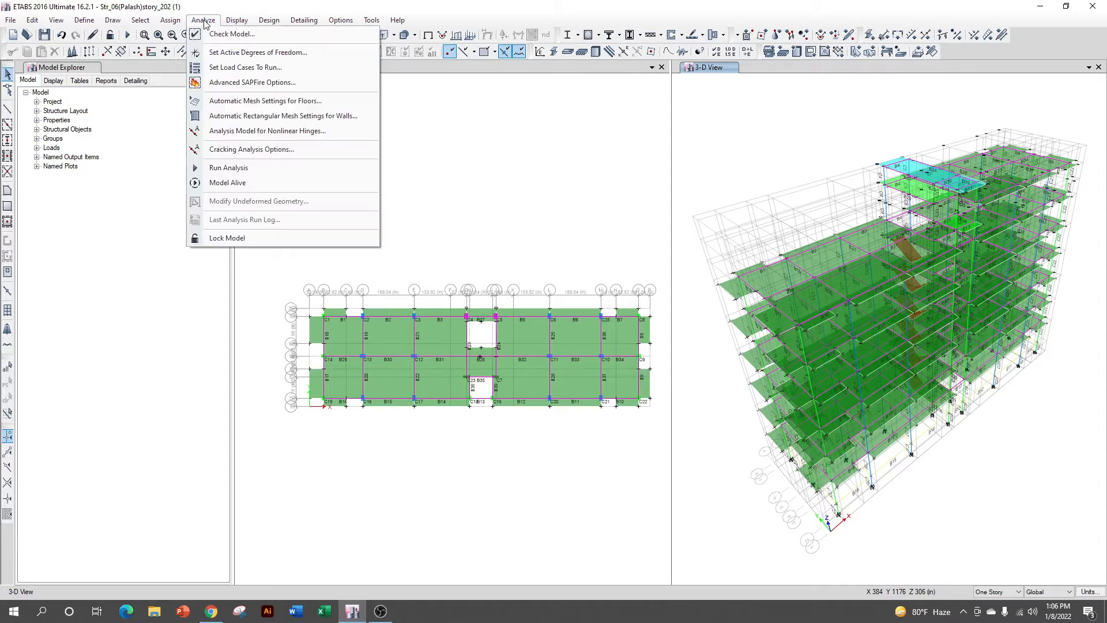
click(224, 36)
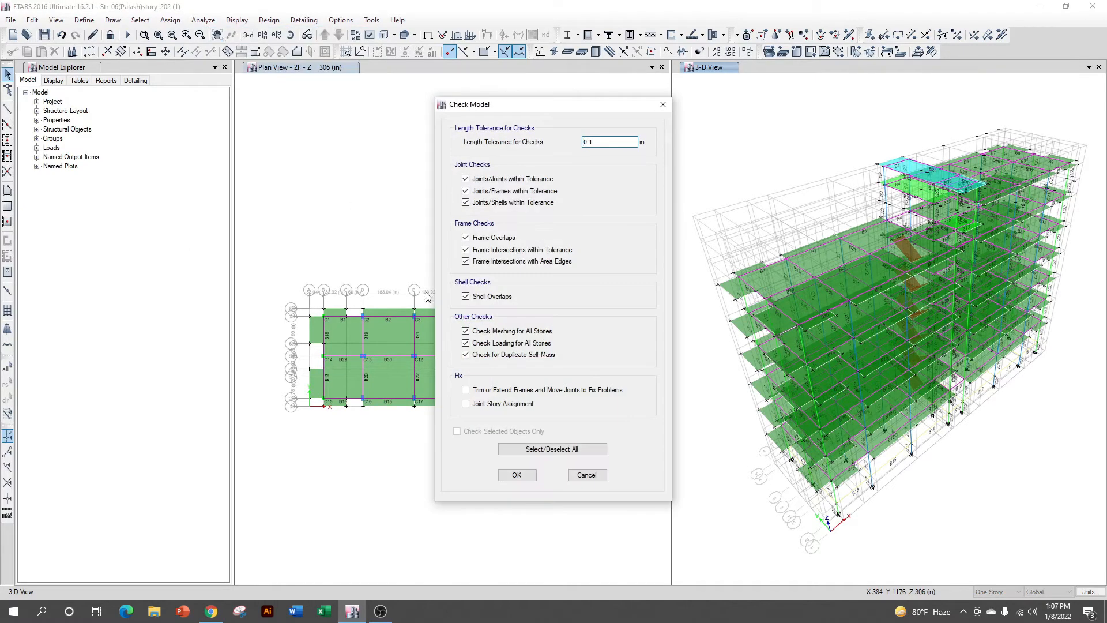
click(541, 453)
click(513, 478)
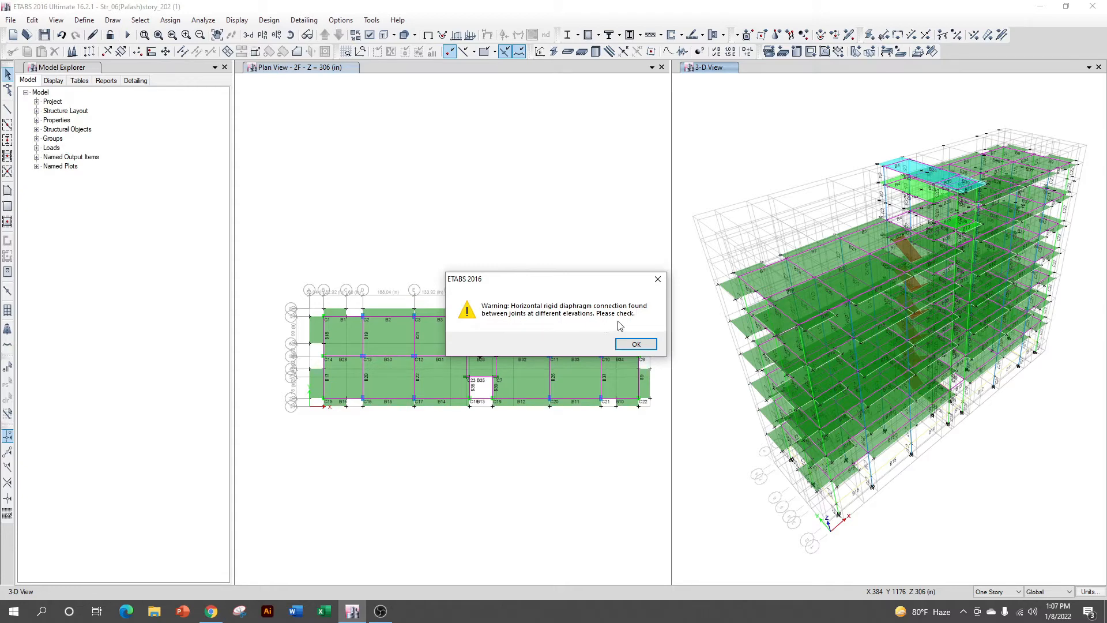
click(636, 345)
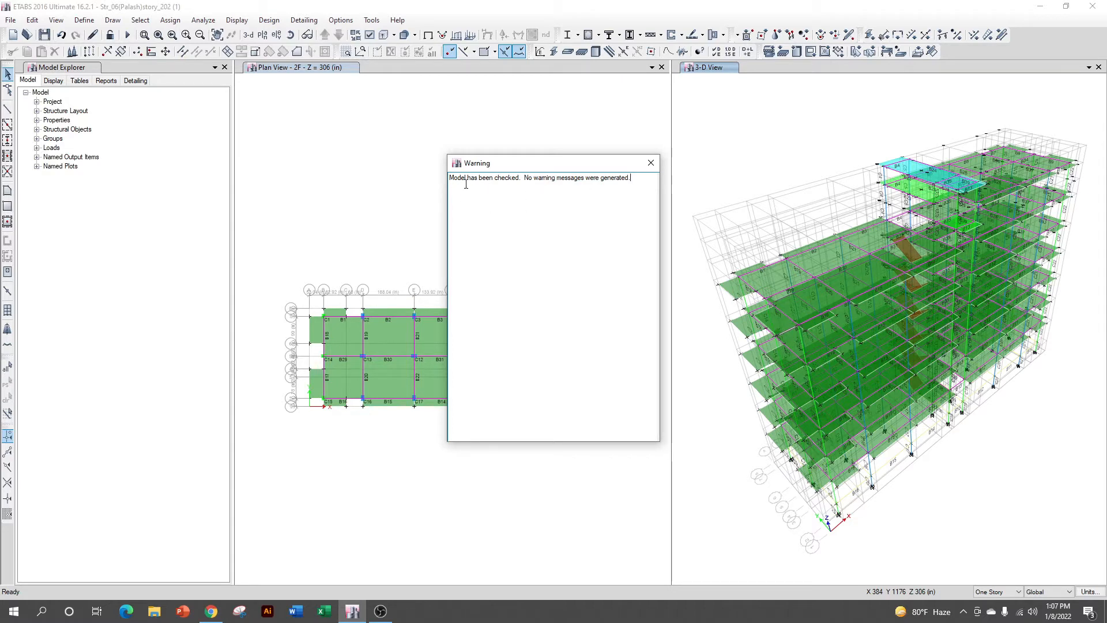
click(651, 162)
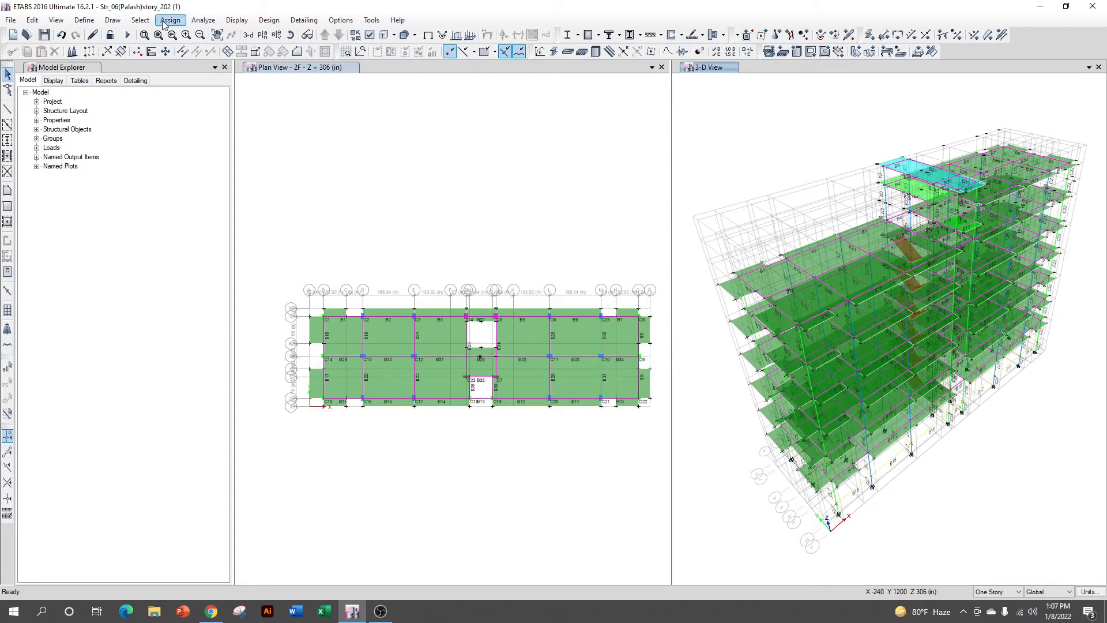
Define a new rigid diaphragm D2 and delete the existing diaphragm D1.
click(84, 19)
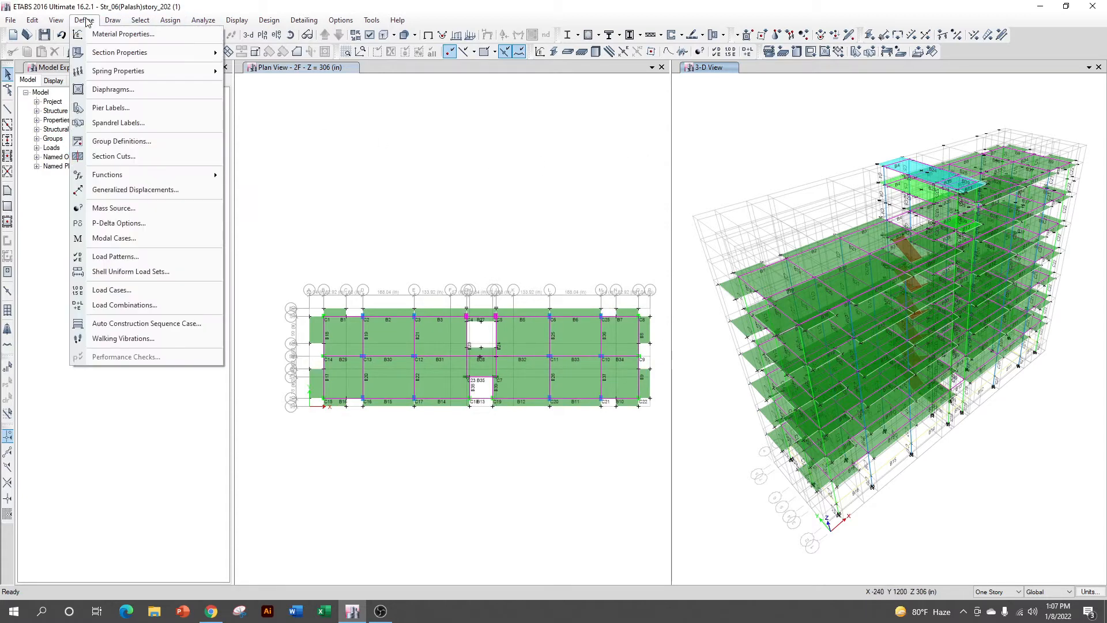
click(113, 90)
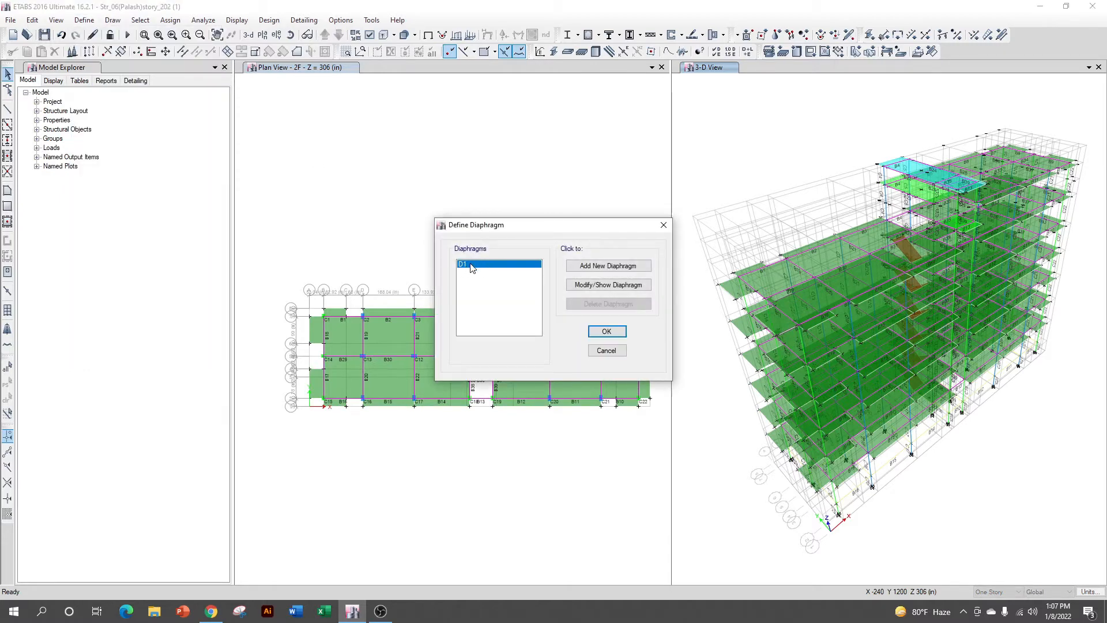
click(593, 266)
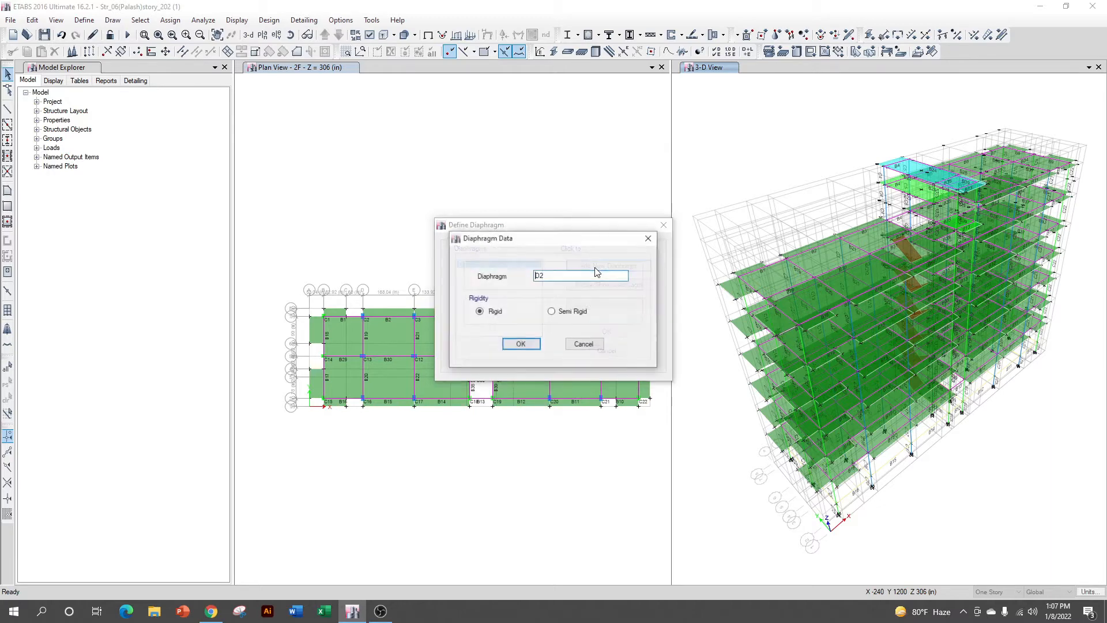
click(535, 345)
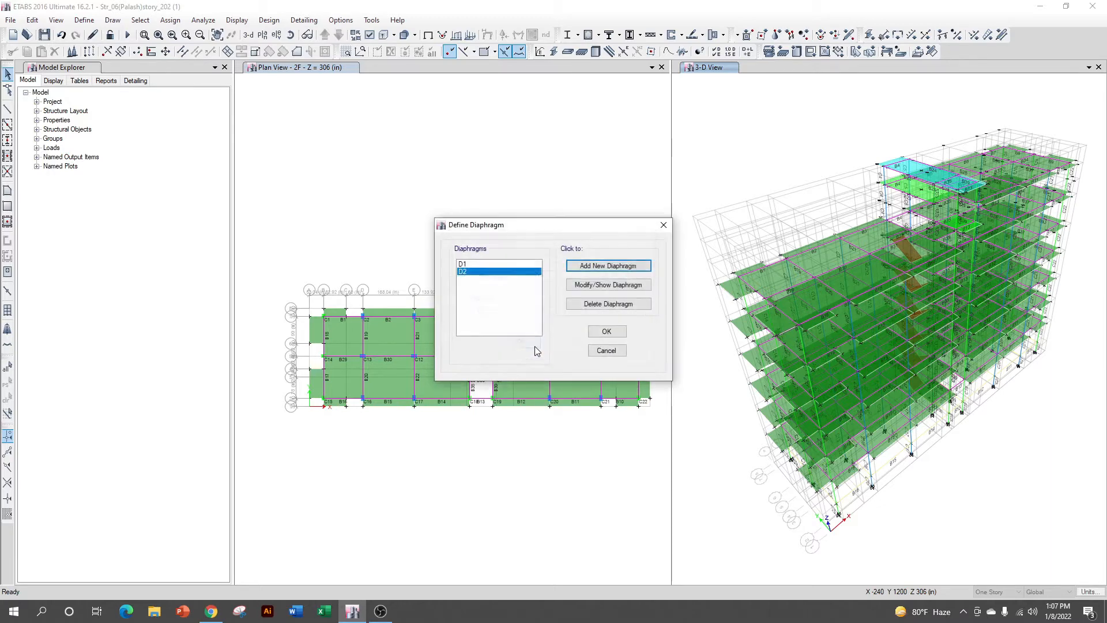
click(472, 263)
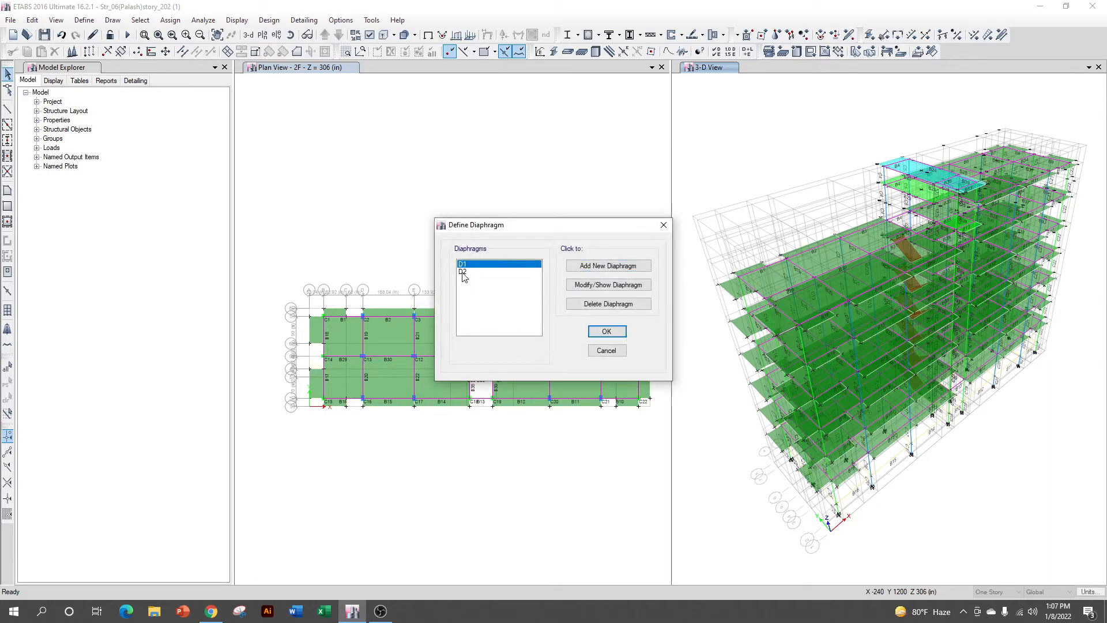
click(583, 304)
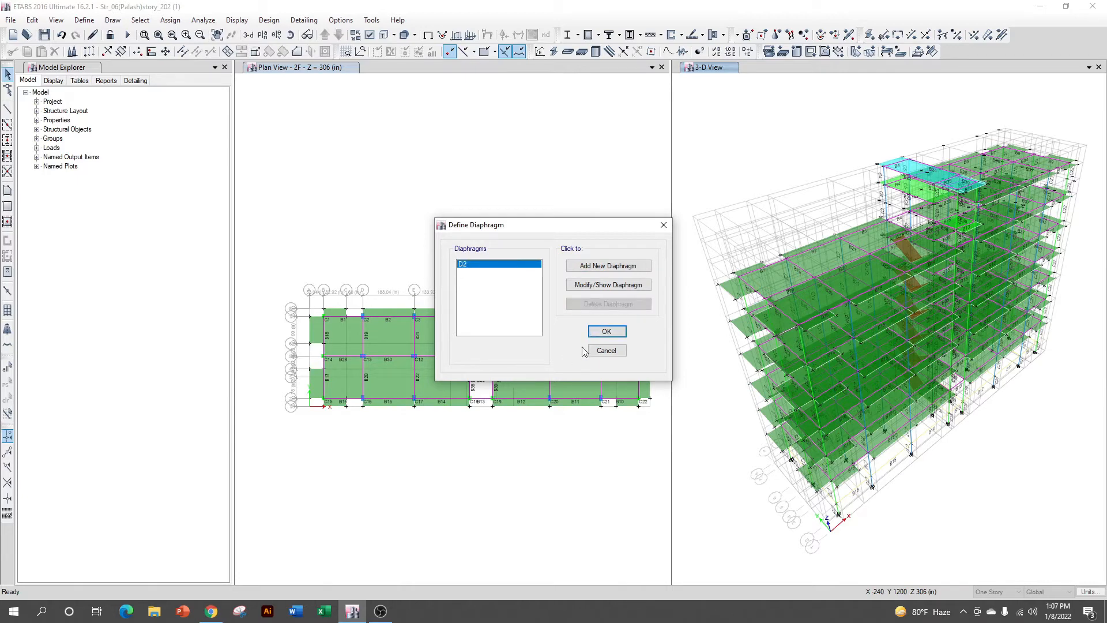
click(605, 332)
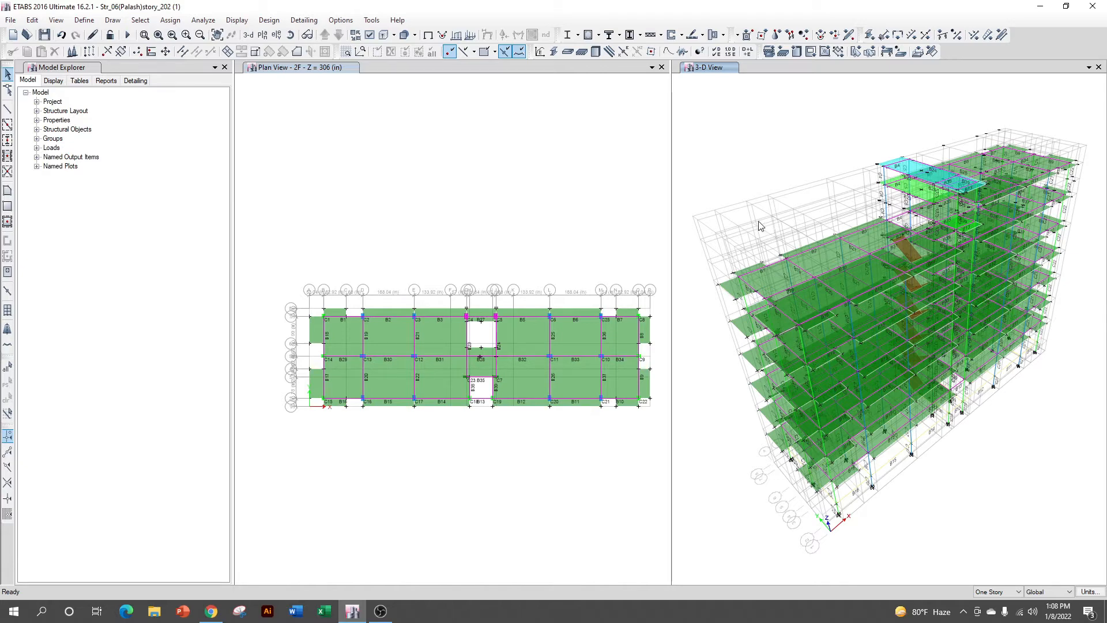
Select the whole building in the 3-D view and set its shell diaphragm assignment to None.
scroll(766, 231, down, 4)
drag(708, 133, 951, 410)
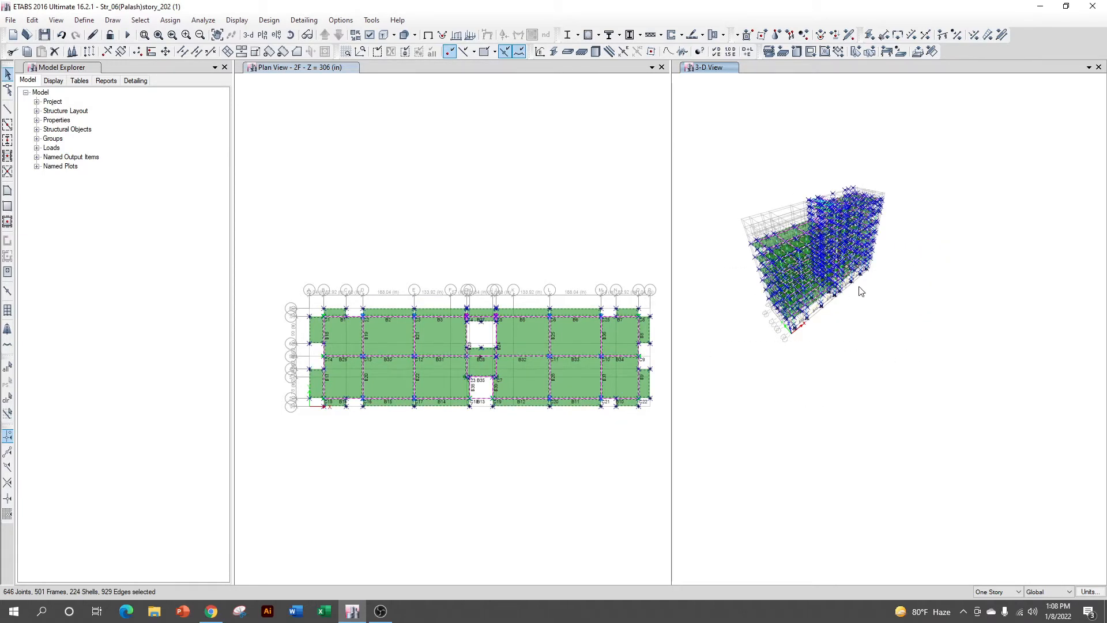
click(170, 20)
mouse_move(206, 66)
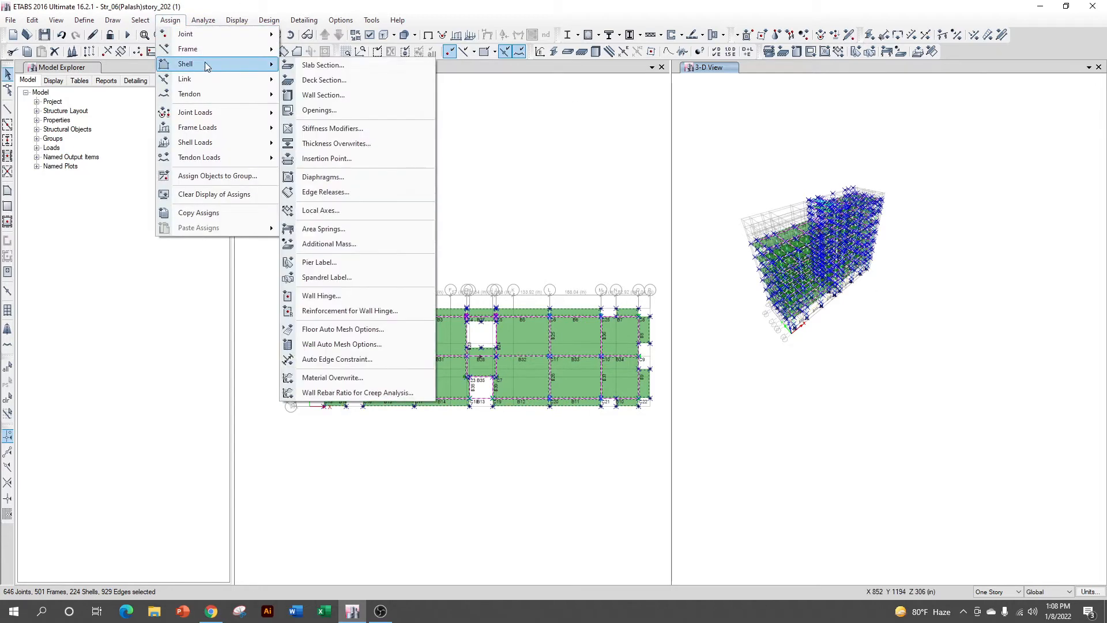
click(363, 178)
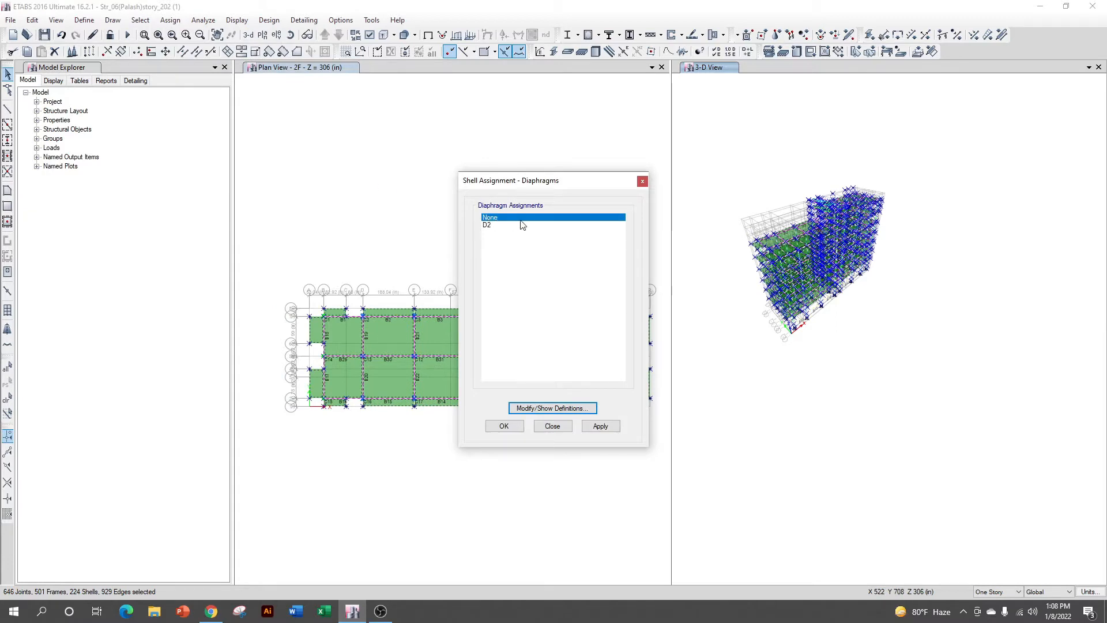
click(601, 425)
click(504, 426)
Examine the diaphragm display in 3-D and the assignments of slabs F2 and F4 on story 2F.
scroll(760, 311, up, 3)
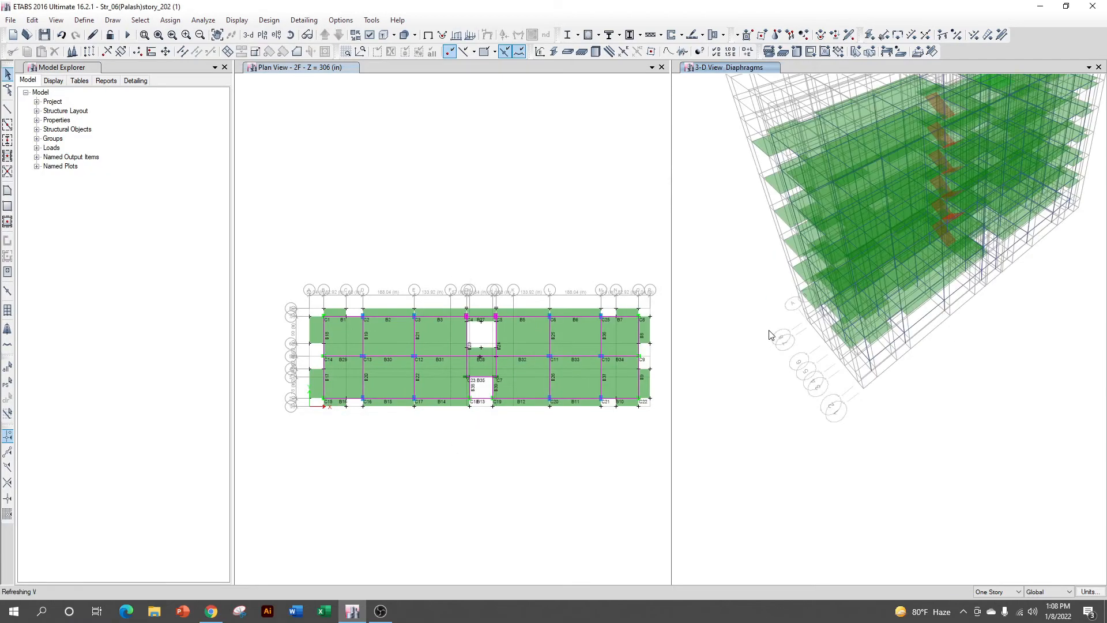
scroll(773, 329, down, 2)
scroll(809, 264, up, 4)
scroll(801, 288, down, 5)
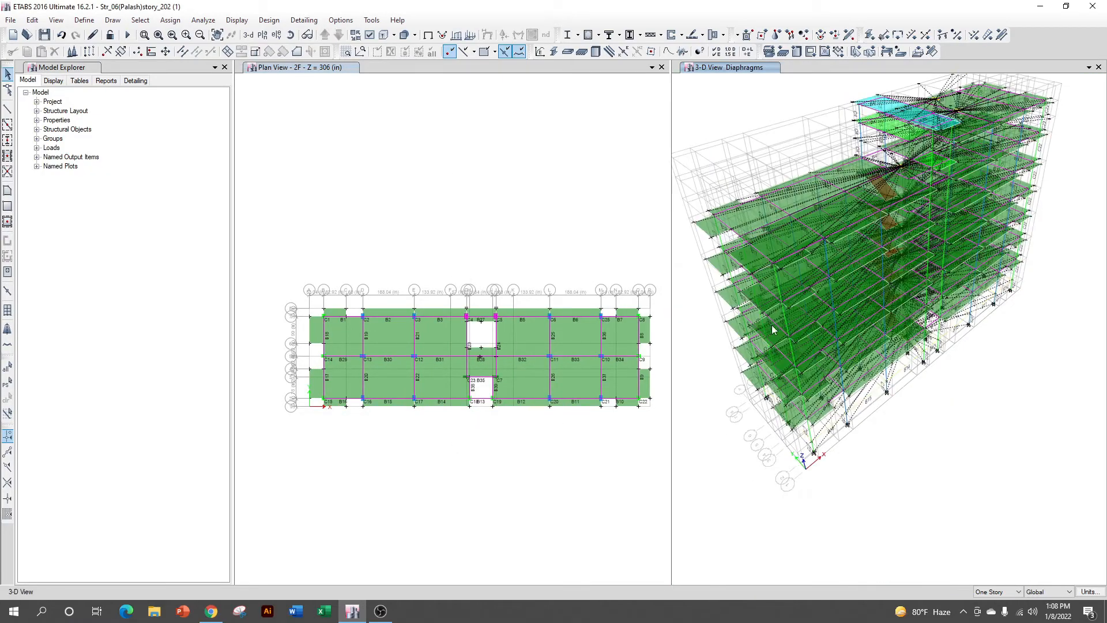
scroll(785, 313, up, 4)
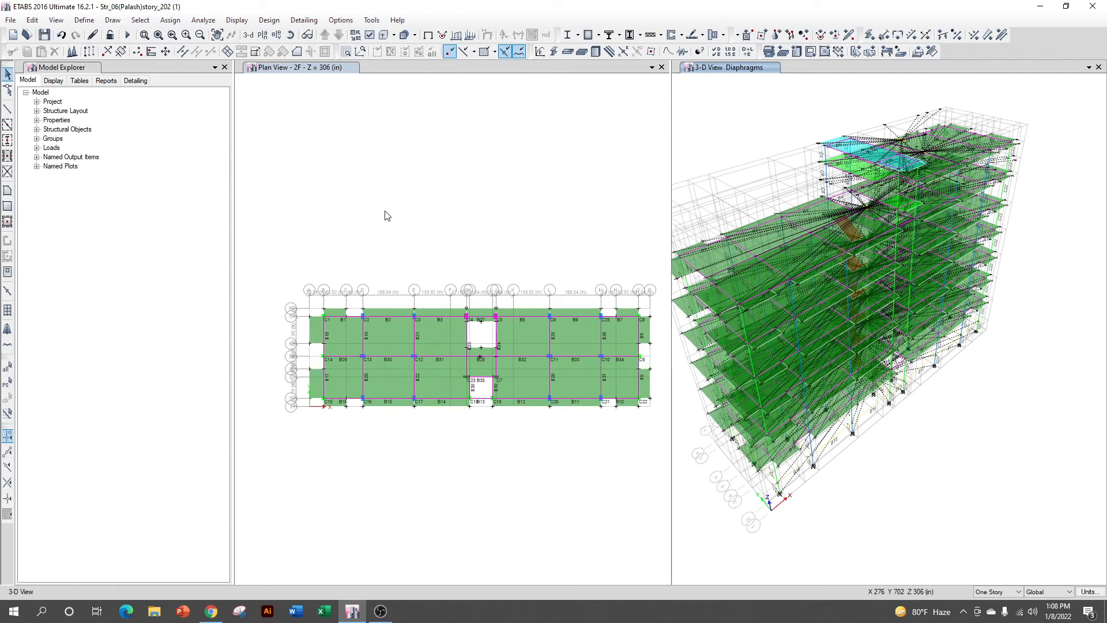
scroll(398, 215, down, 3)
scroll(401, 216, up, 3)
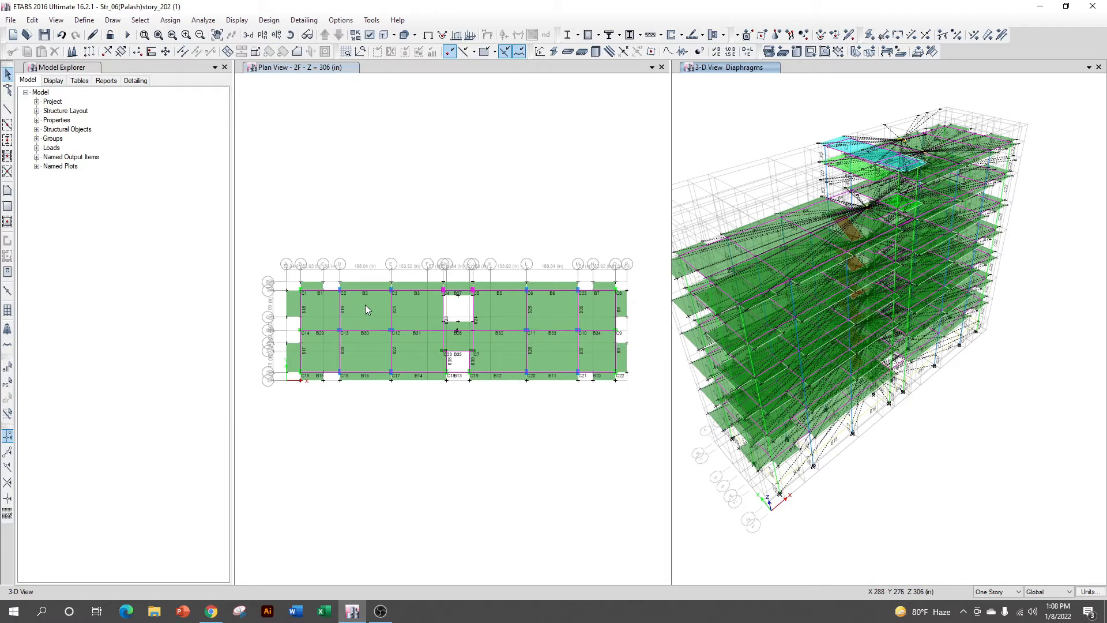
right_click(365, 304)
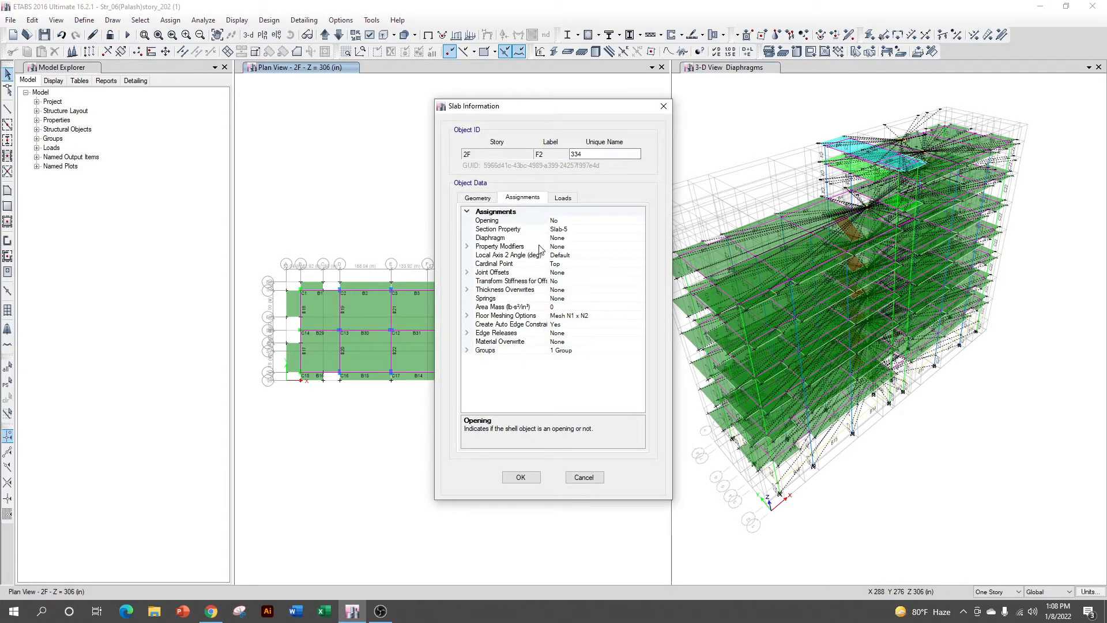
click(408, 309)
click(663, 106)
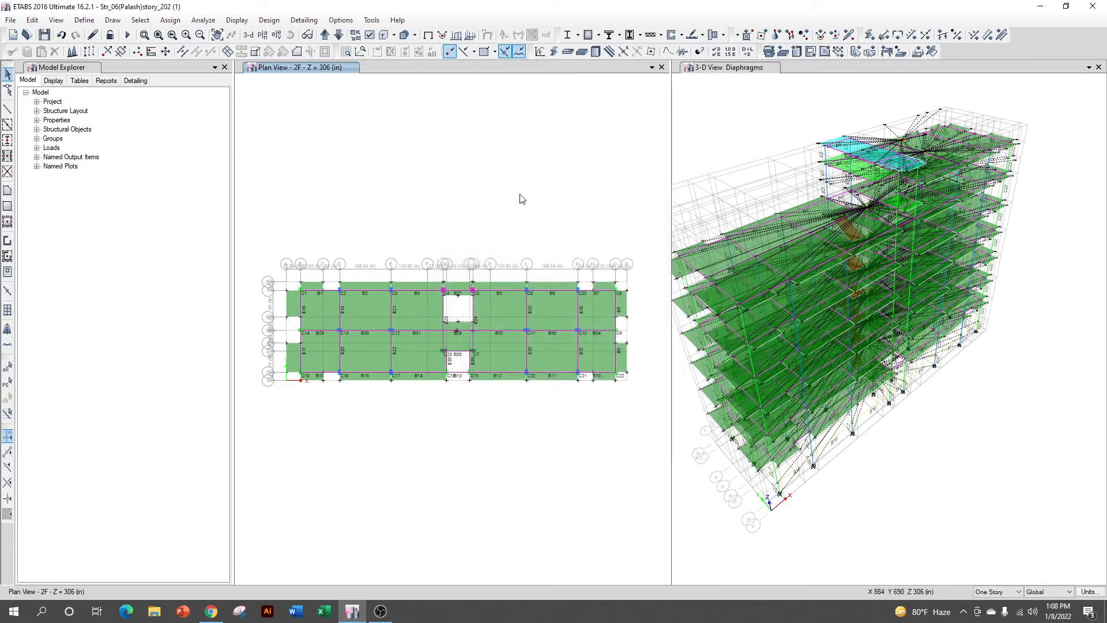
right_click(491, 311)
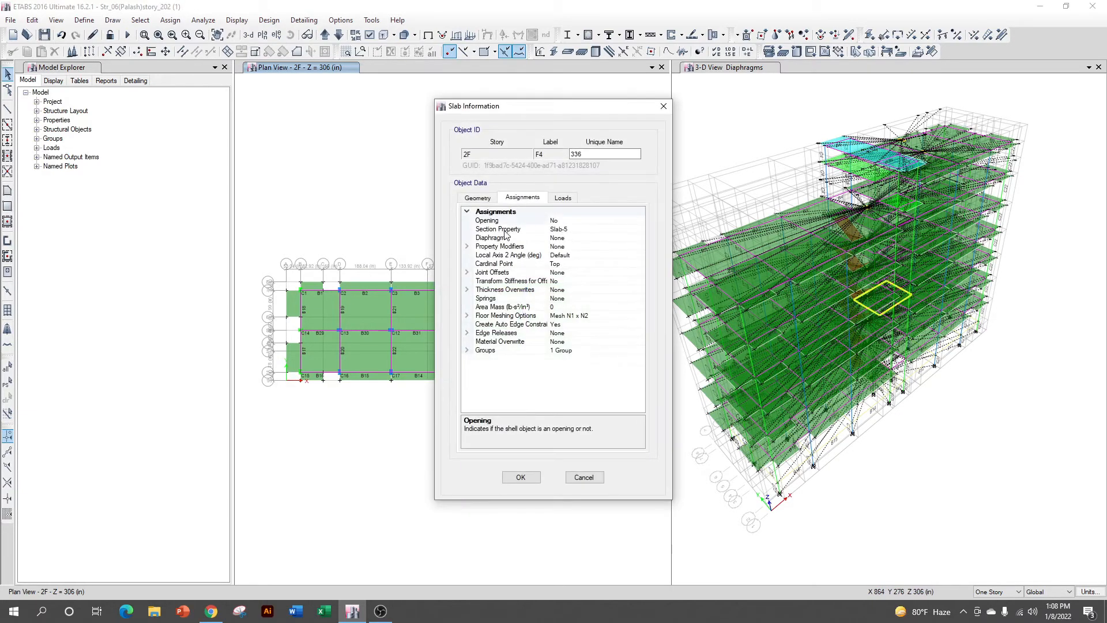
click(663, 106)
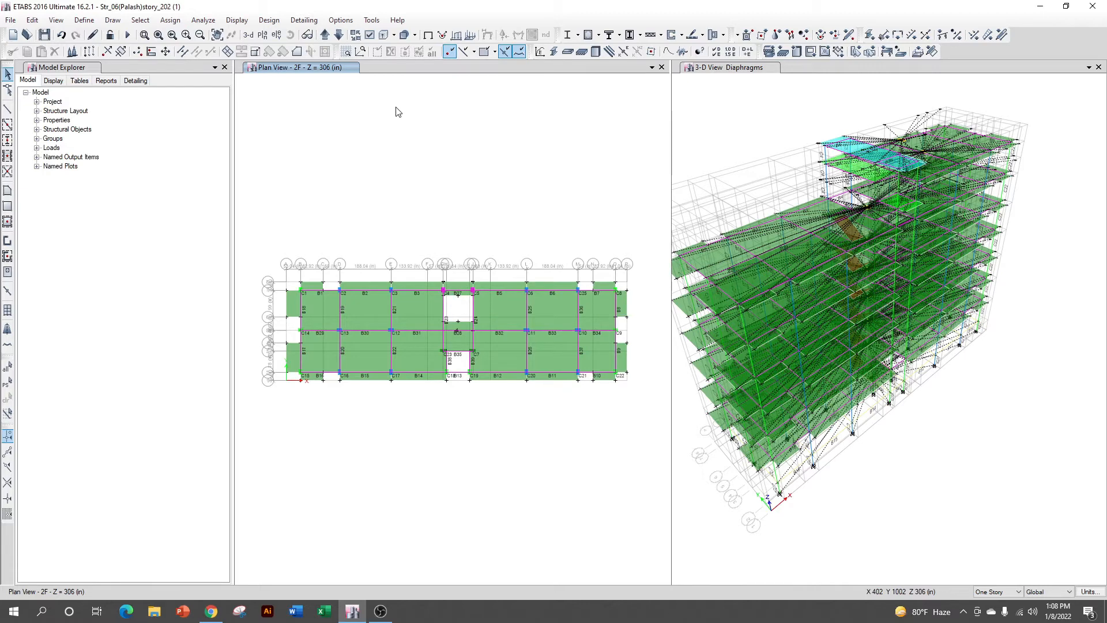
Examine the floor plans story by story, going up to STRS and back down to Base.
scroll(837, 401, down, 3)
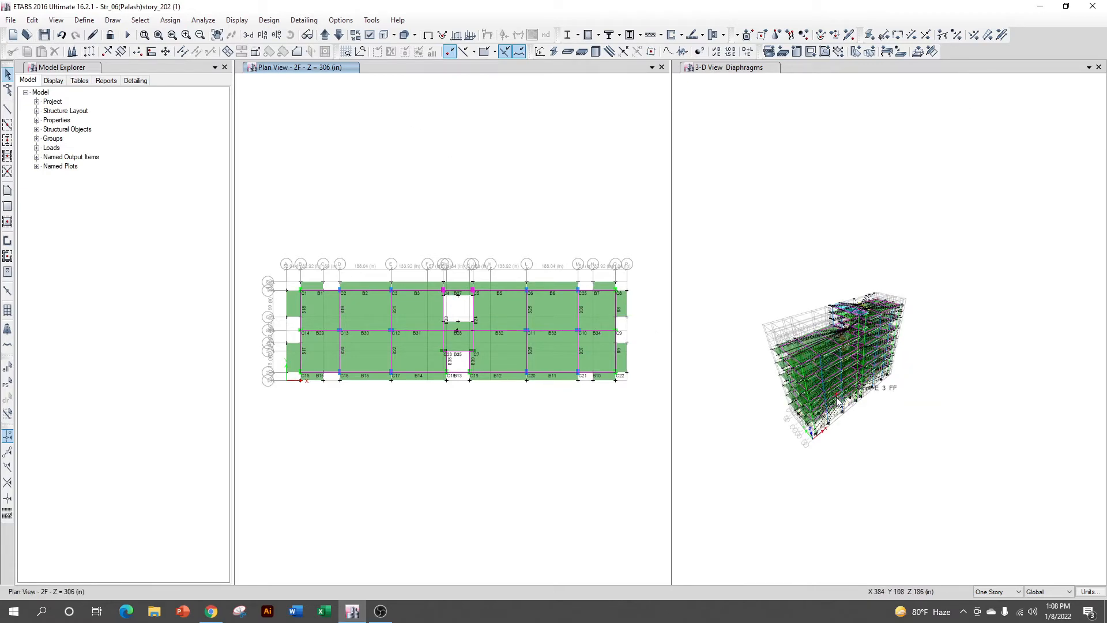
scroll(837, 400, up, 5)
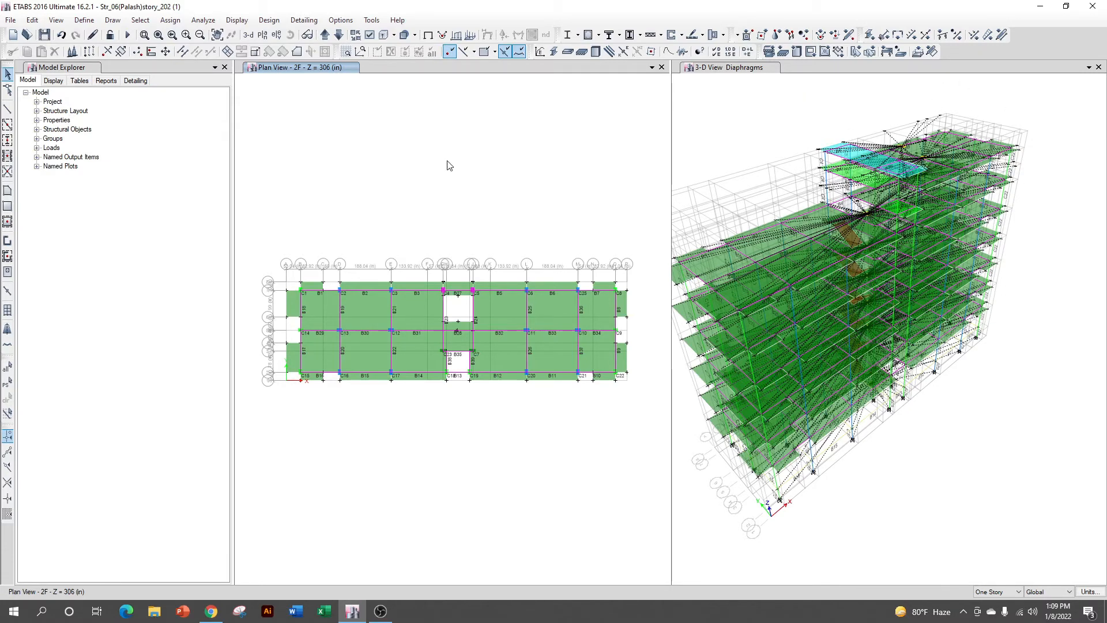
click(327, 39)
click(326, 39)
click(326, 39)
click(326, 39)
click(326, 39)
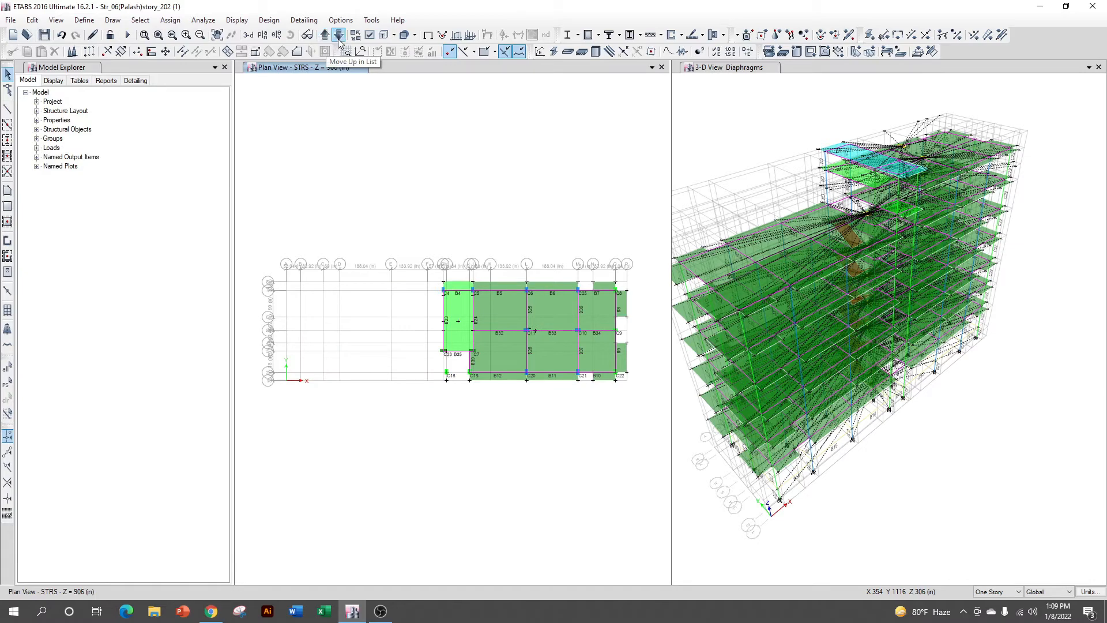
click(339, 36)
click(339, 36)
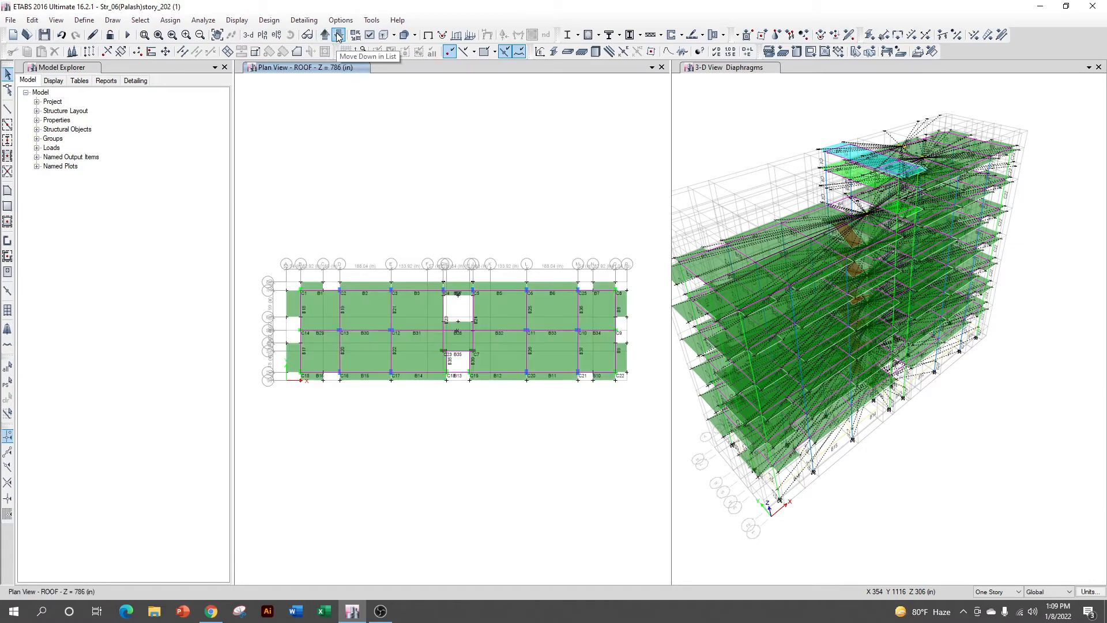
click(339, 36)
click(339, 36)
click(339, 36)
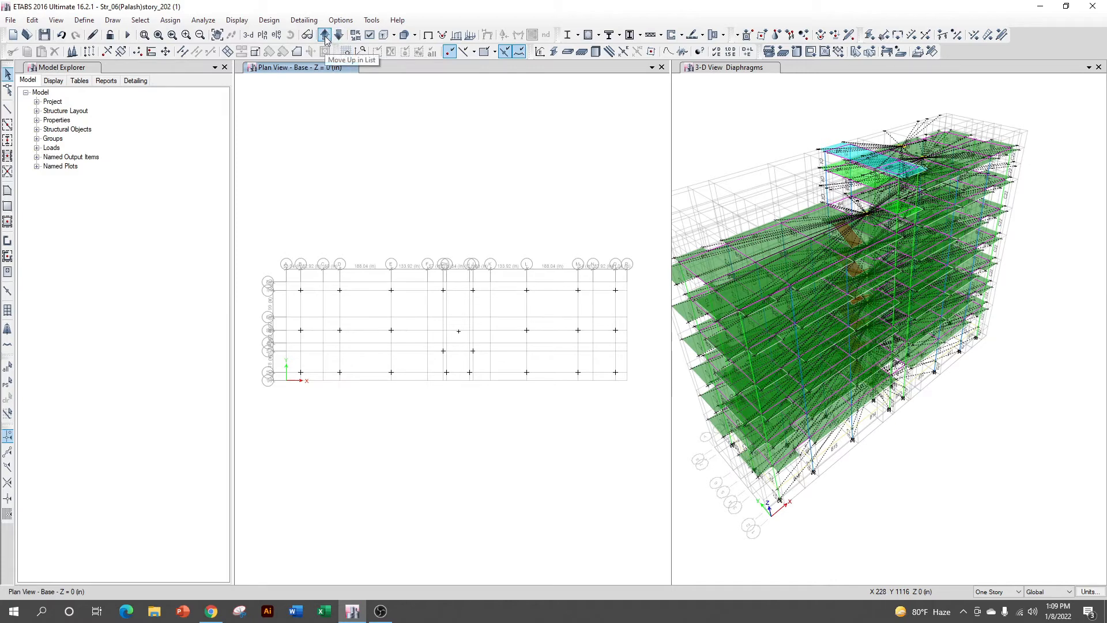
Show the GF plan and select all objects in its XY plane by picking a joint beside the central slab.
click(325, 36)
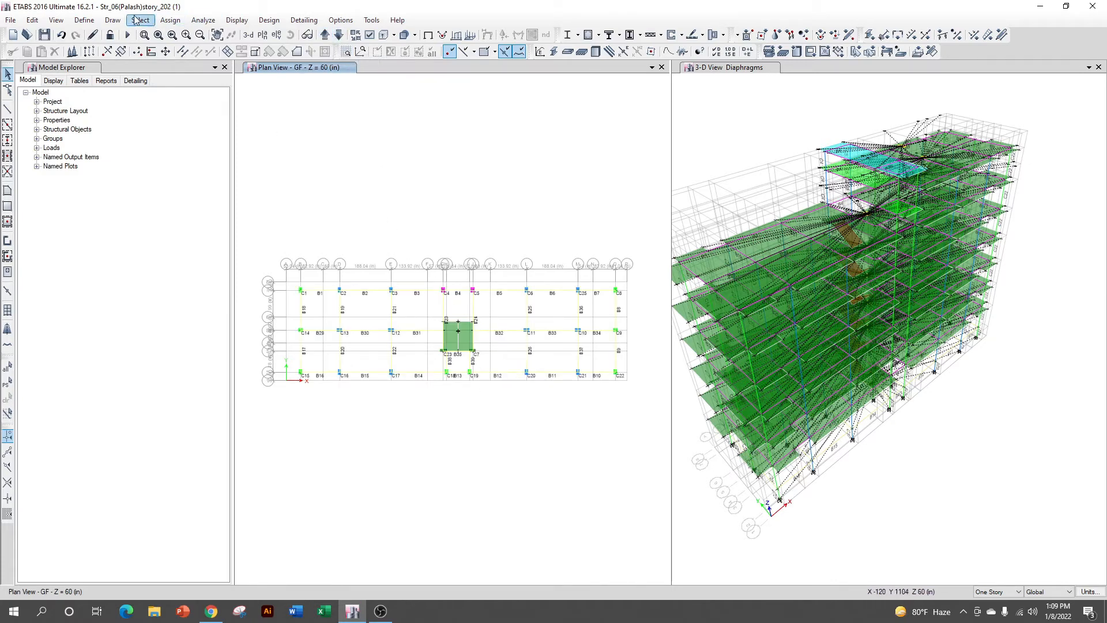
click(138, 21)
mouse_move(185, 34)
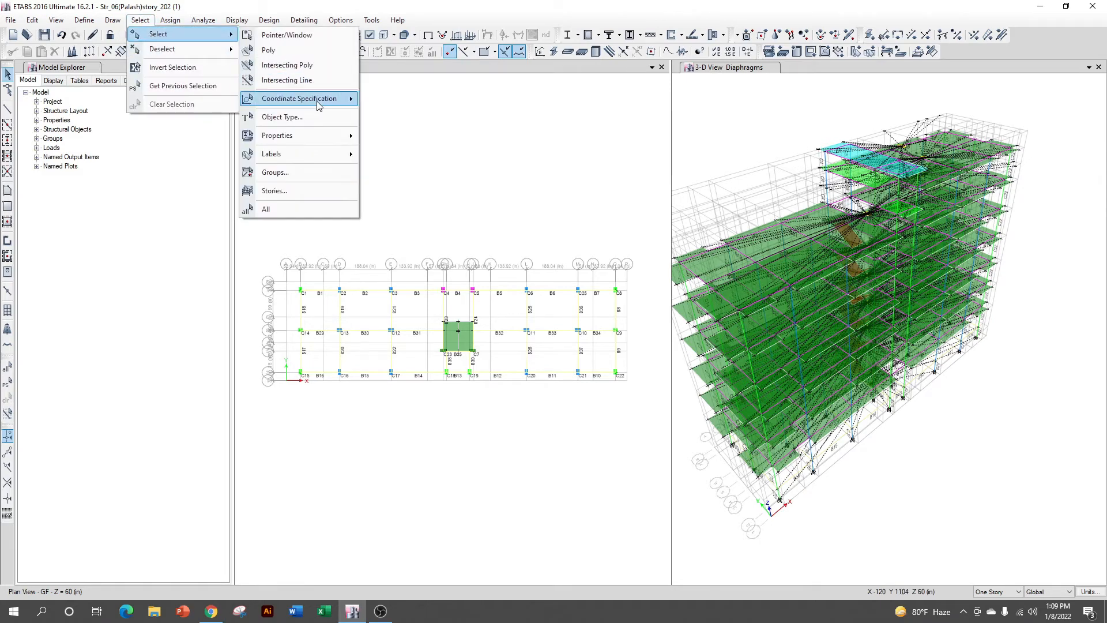
mouse_move(318, 106)
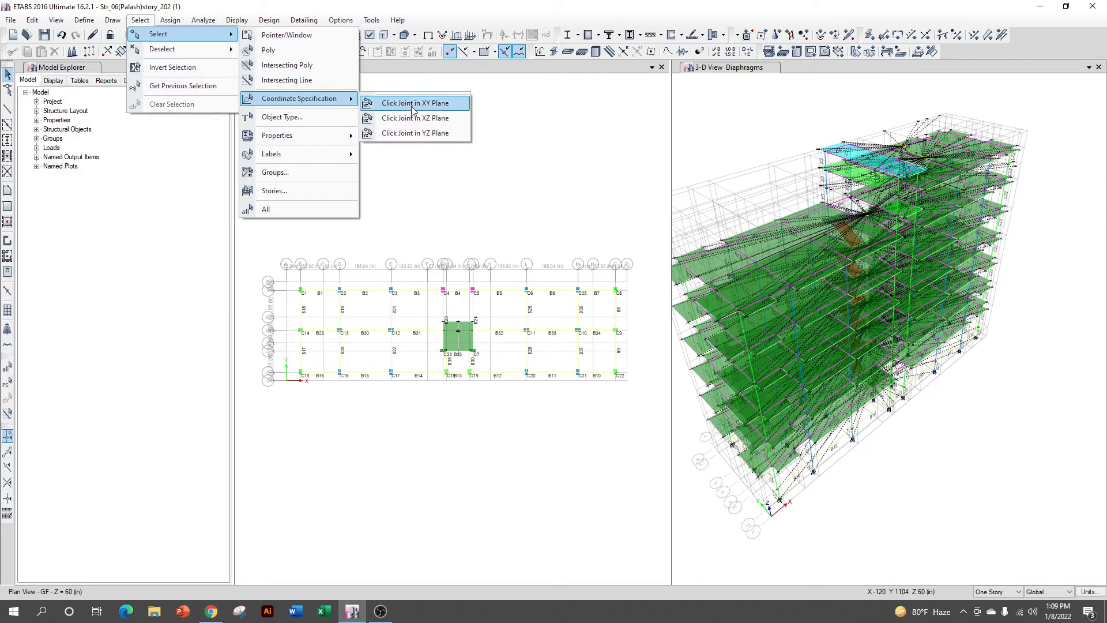
click(447, 103)
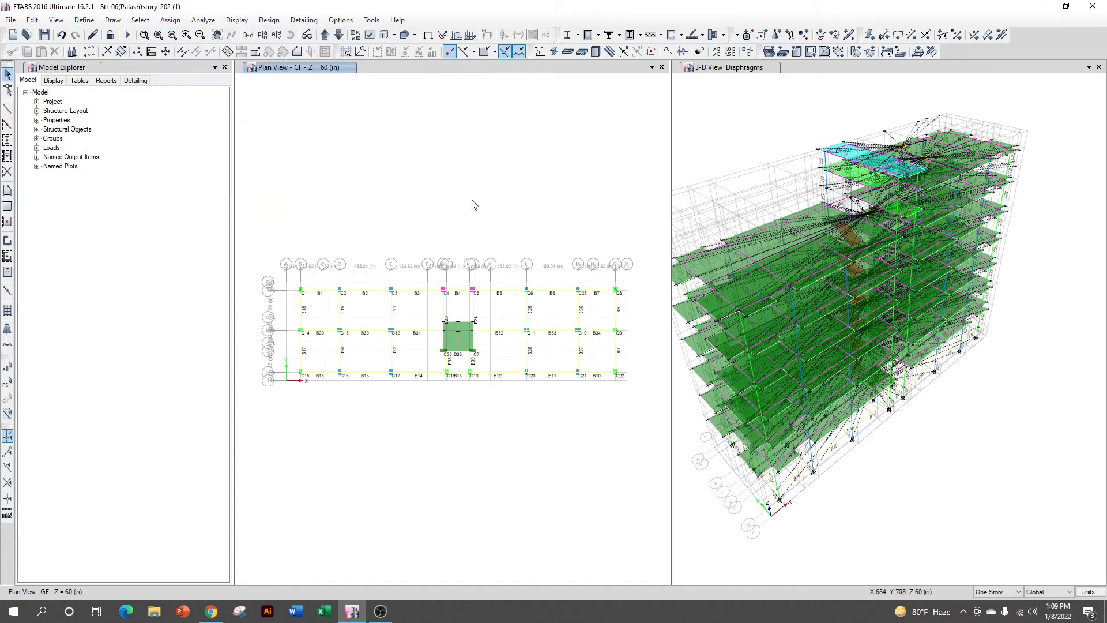
scroll(448, 344, up, 3)
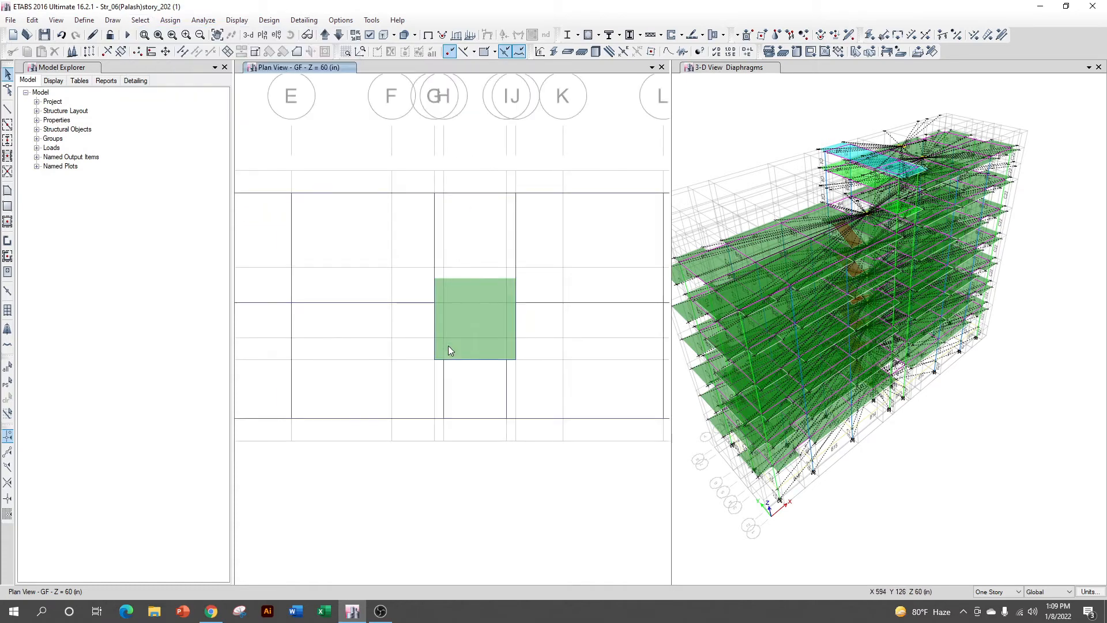
click(435, 306)
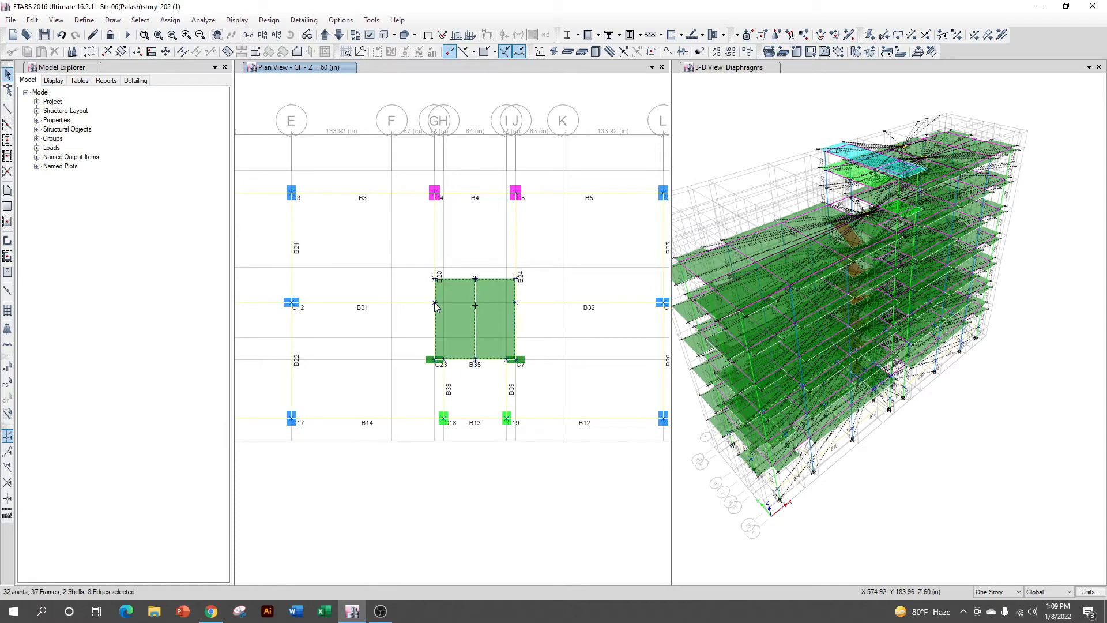
scroll(412, 316, down, 3)
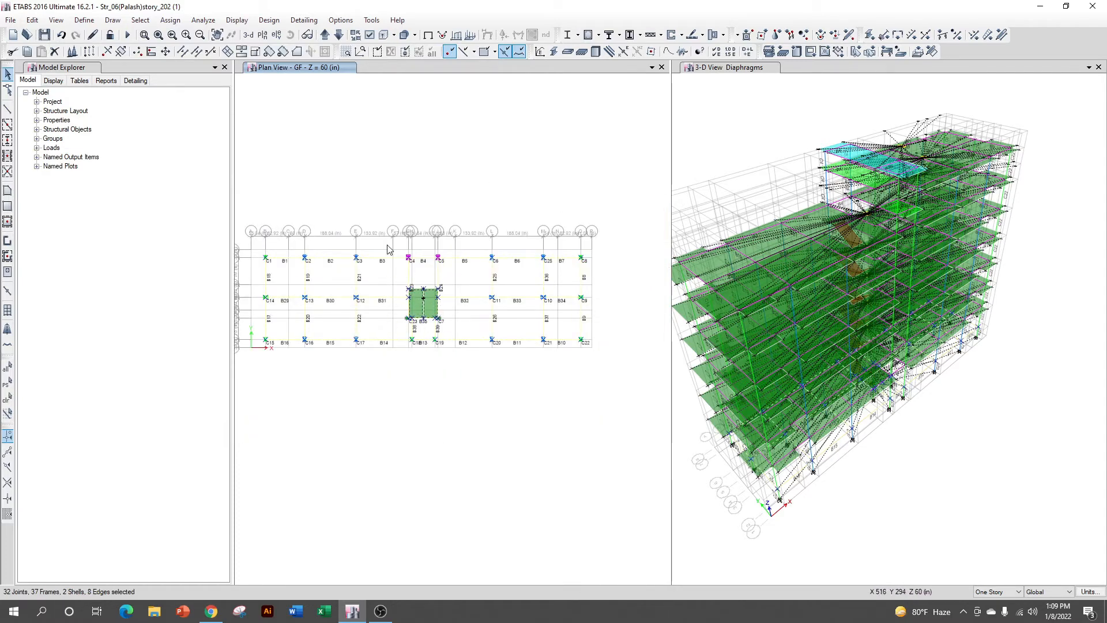
Assign shell diaphragm D2 to the selected GF objects and keep the diaphragm assignment dialog open.
click(167, 24)
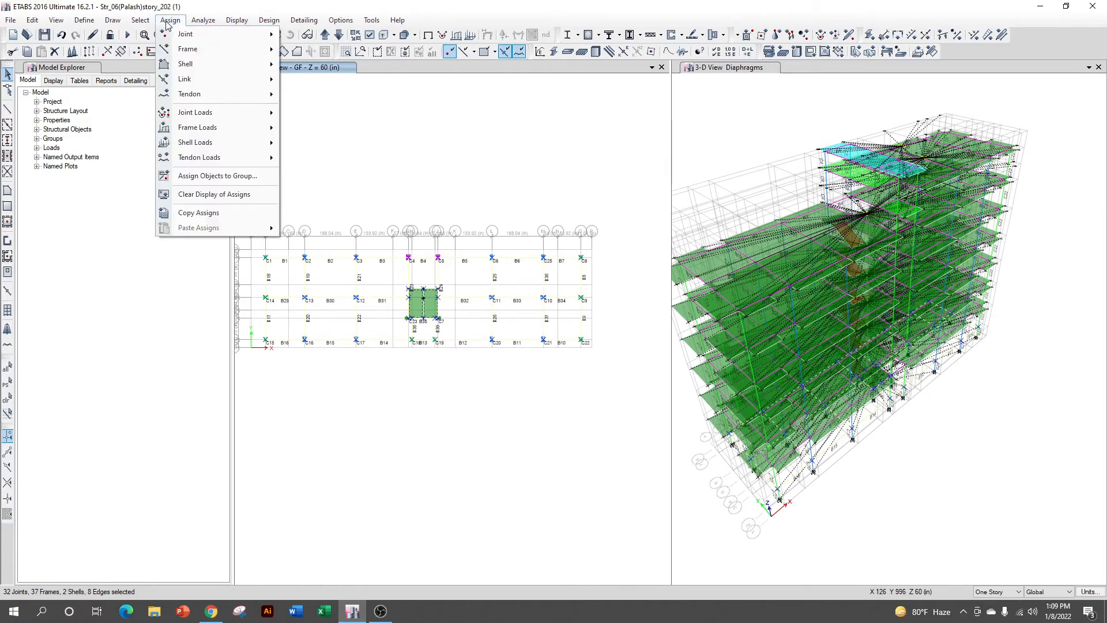
mouse_move(248, 64)
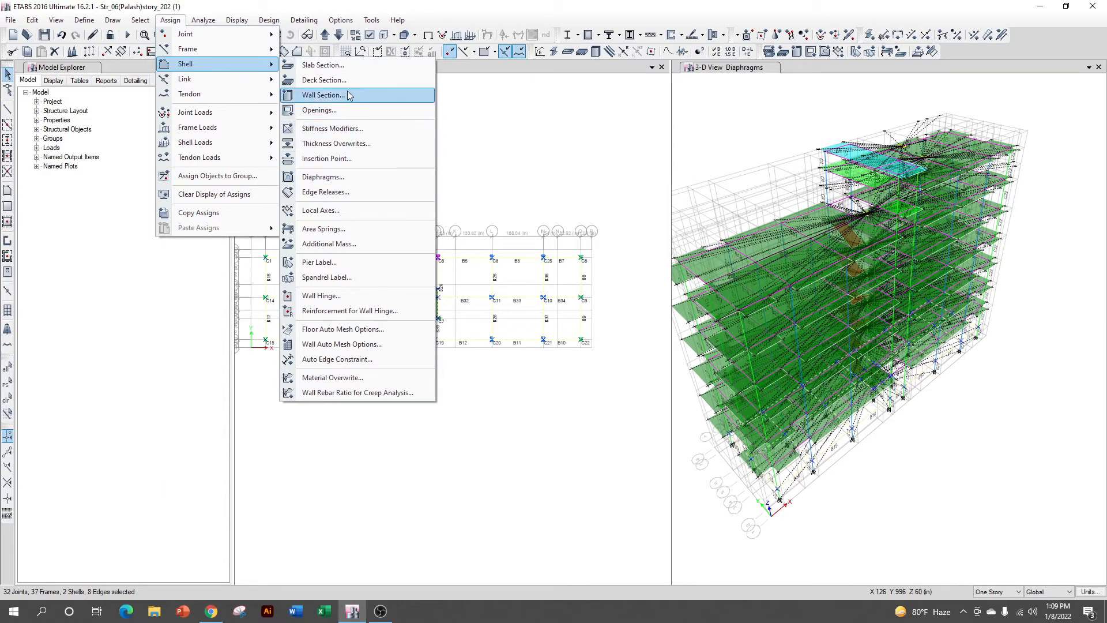
click(346, 176)
drag(539, 191, 749, 182)
click(710, 217)
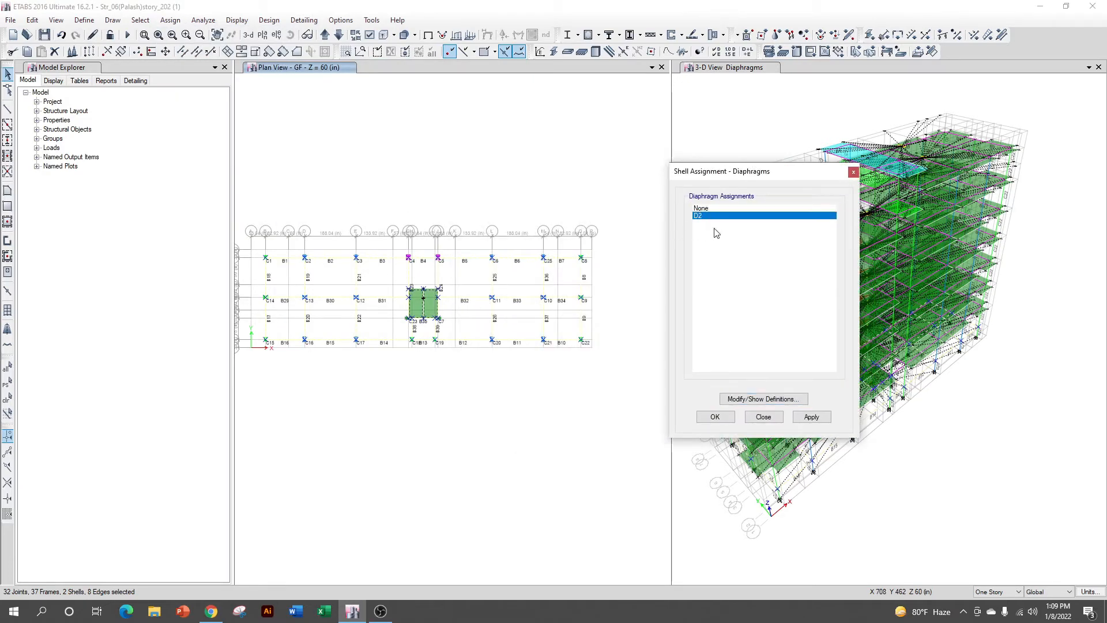
click(811, 417)
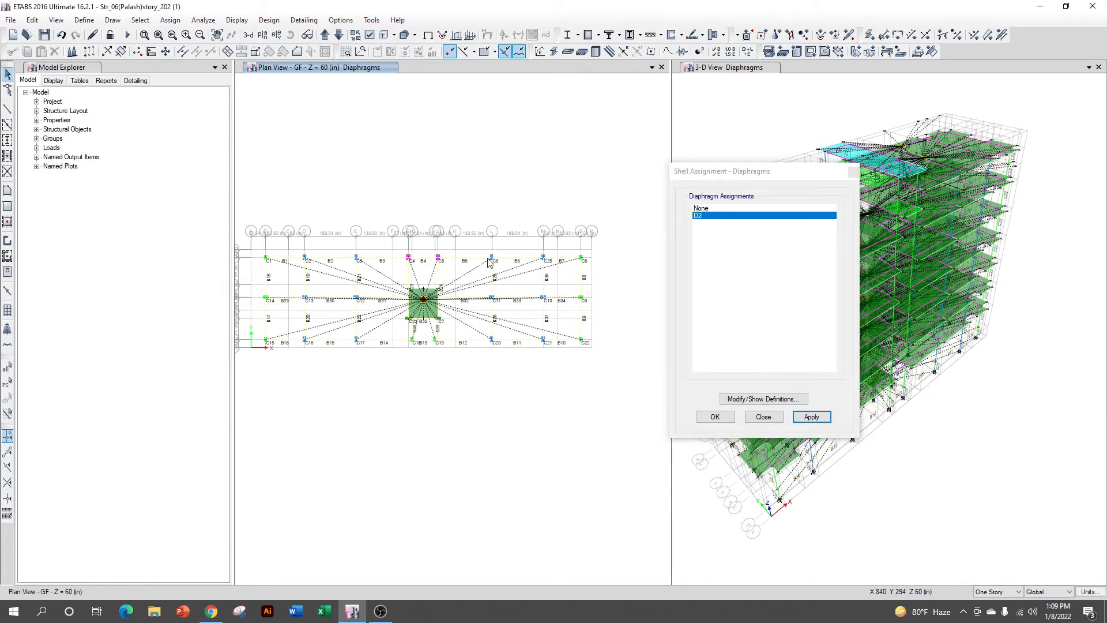
Show the FF plan, select all objects in its XY plane through a joint, and apply shell diaphragm D2.
click(325, 35)
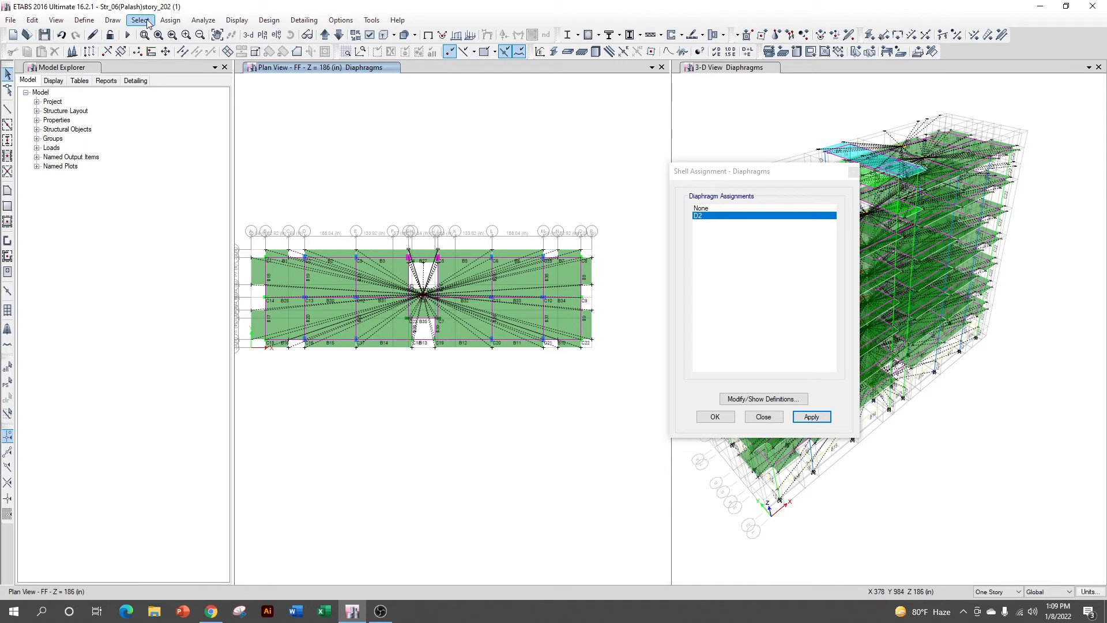
click(141, 20)
mouse_move(160, 35)
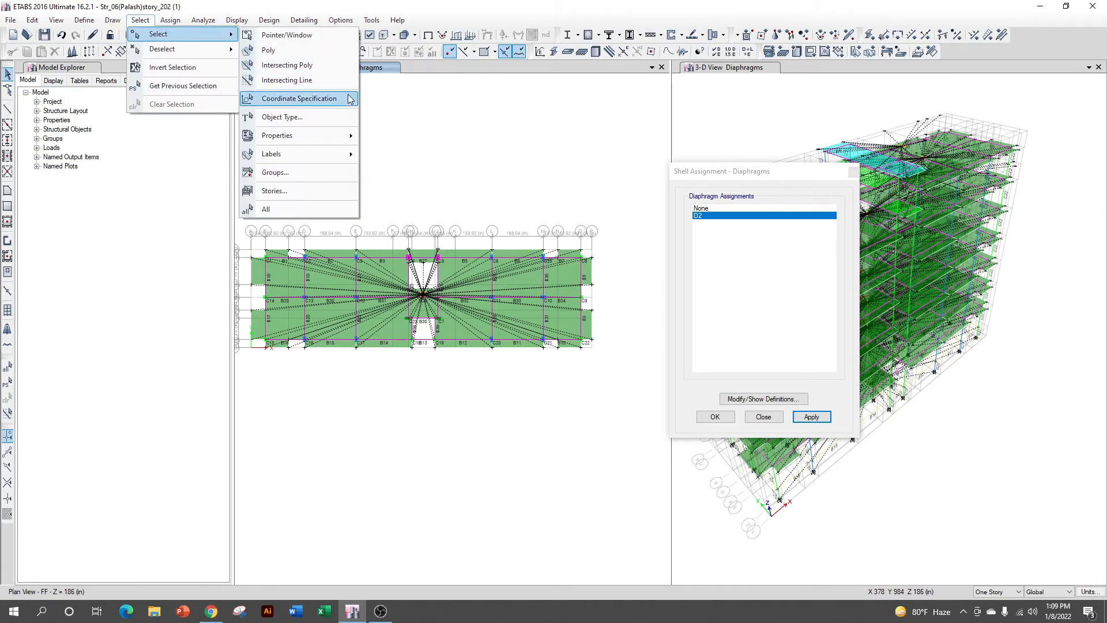
mouse_move(349, 100)
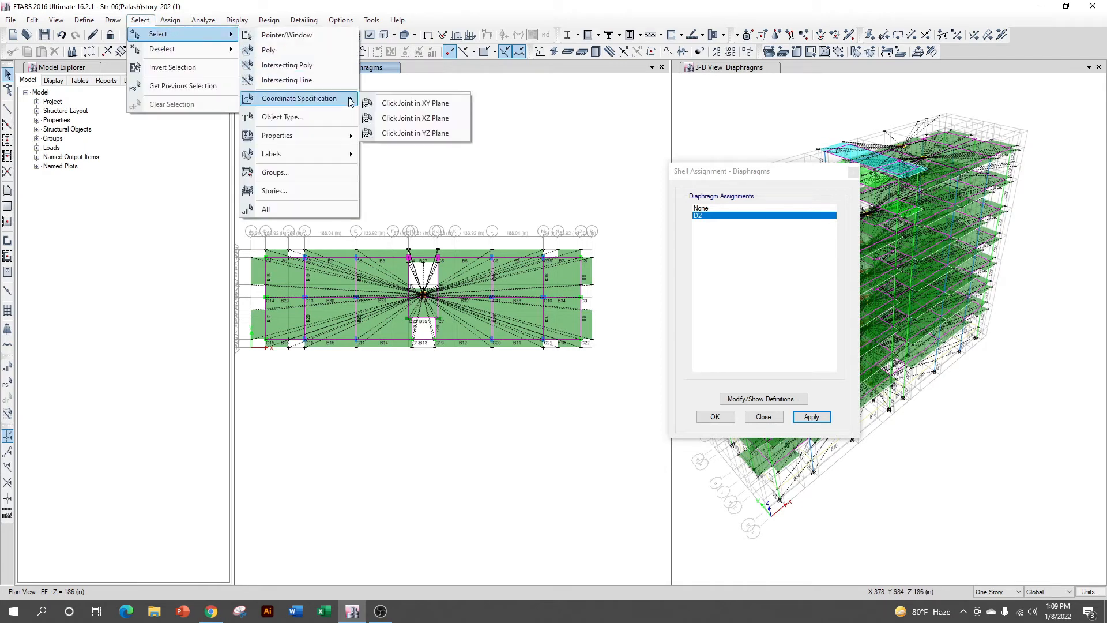
click(431, 104)
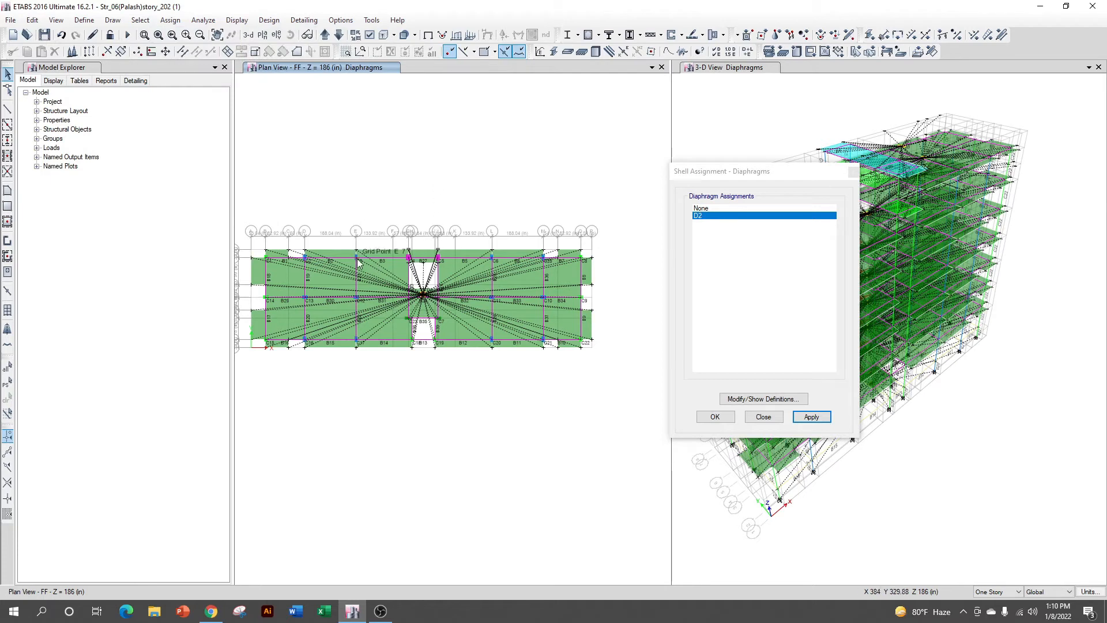
key(ctrl+a)
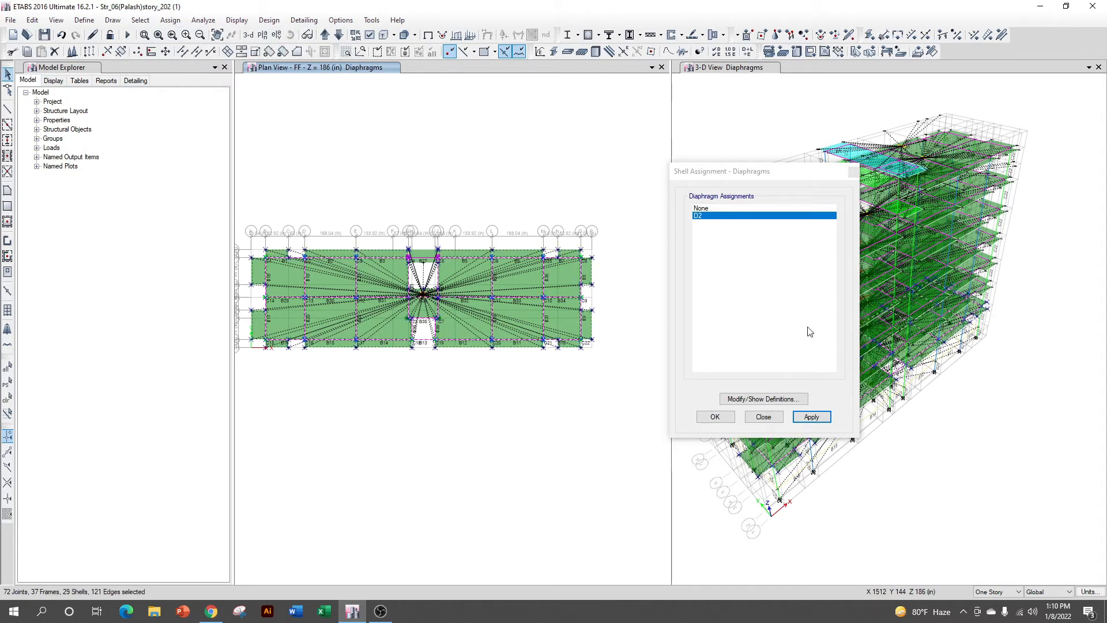
click(811, 418)
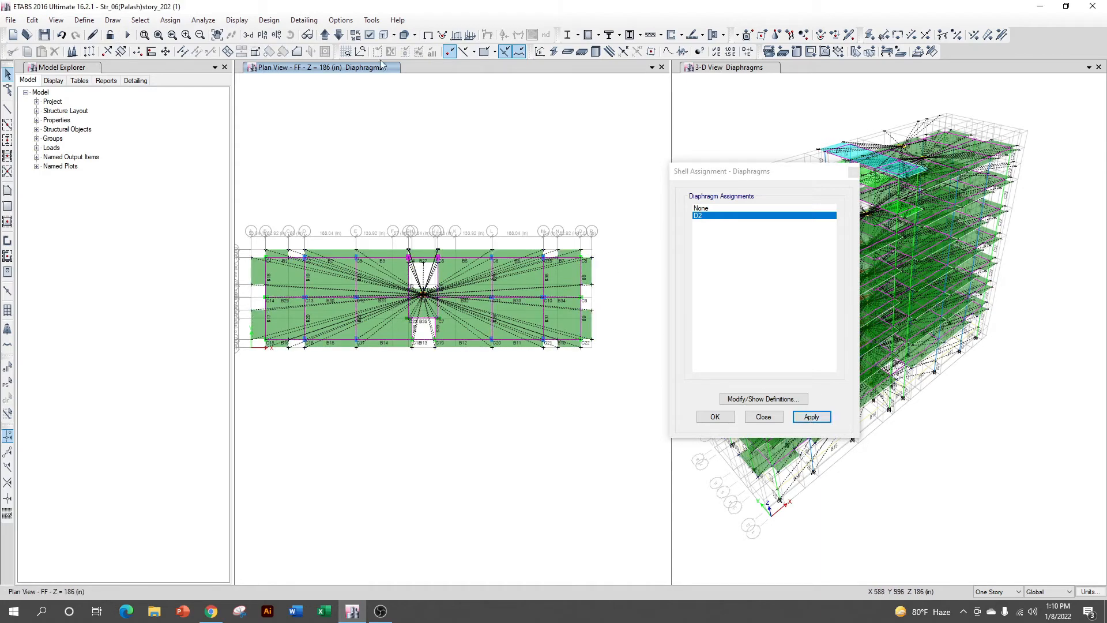
Go up to the 2F plan, select everything in its XY plane through a joint, and apply diaphragm D2.
click(325, 35)
click(141, 20)
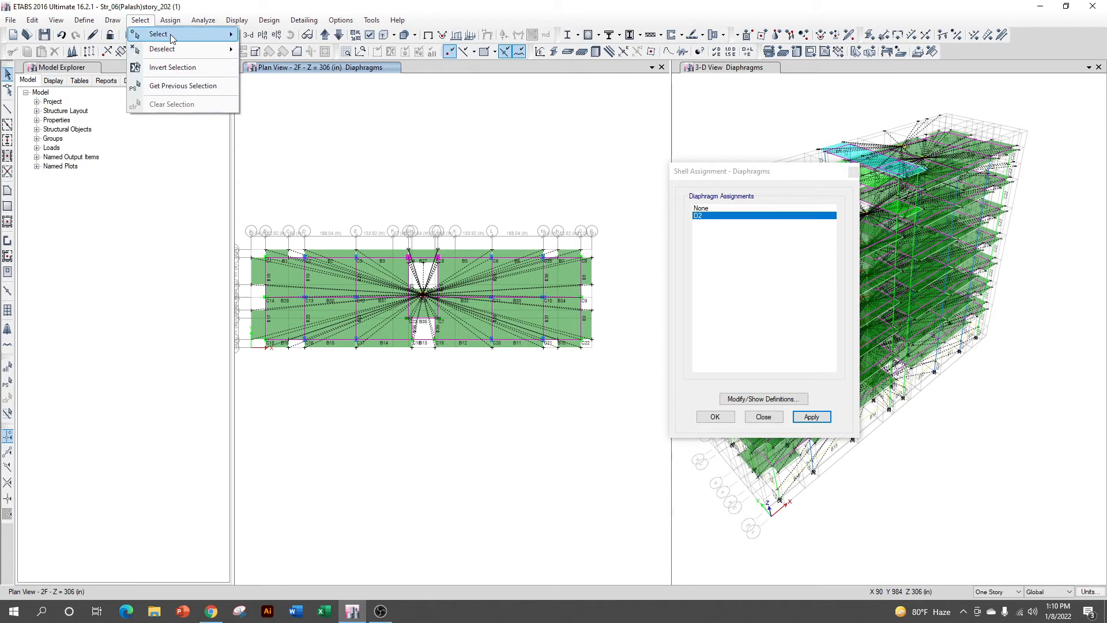
mouse_move(171, 33)
mouse_move(330, 104)
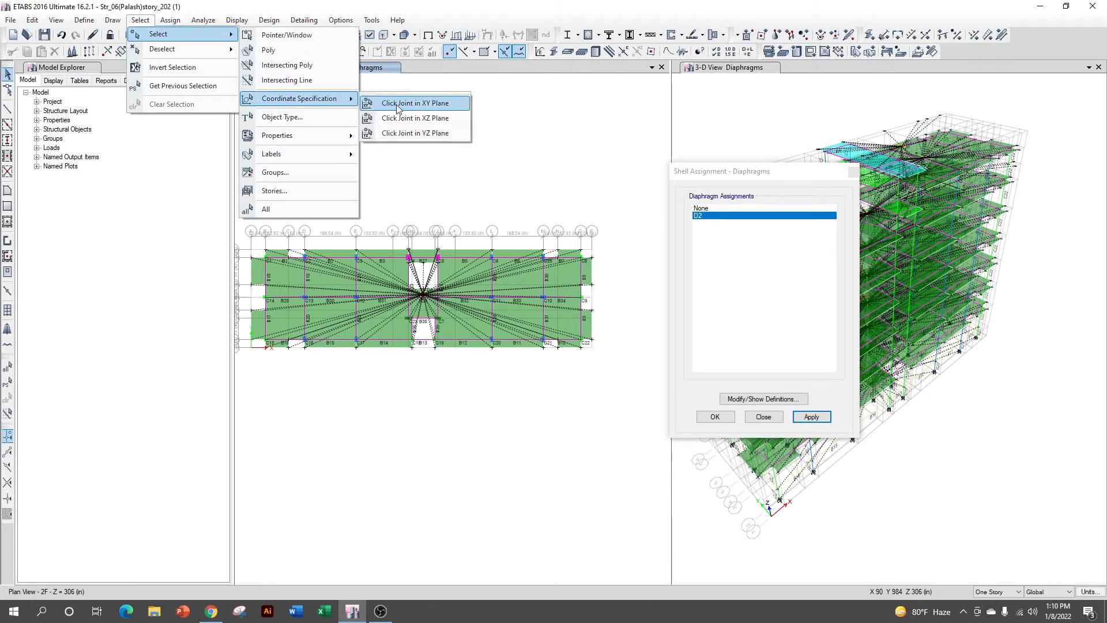
click(415, 104)
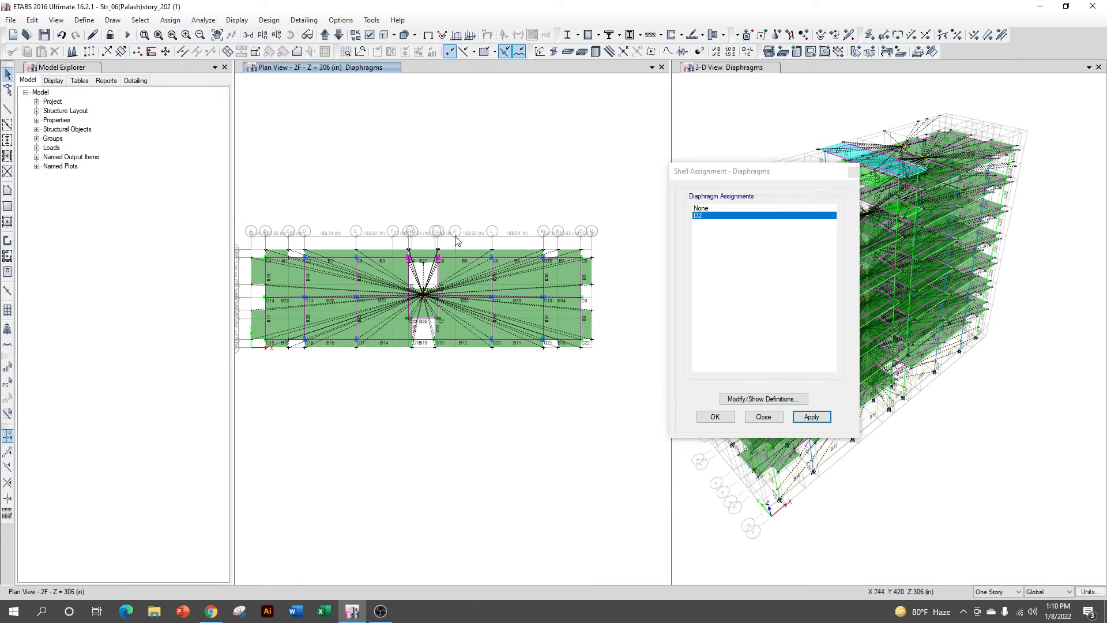
click(437, 258)
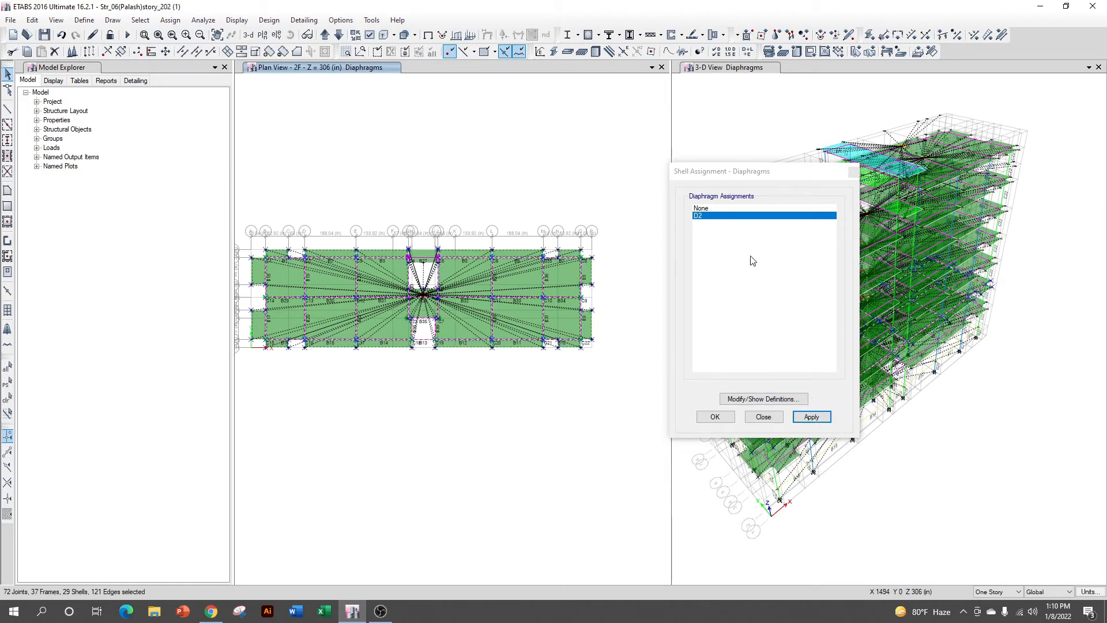
click(811, 416)
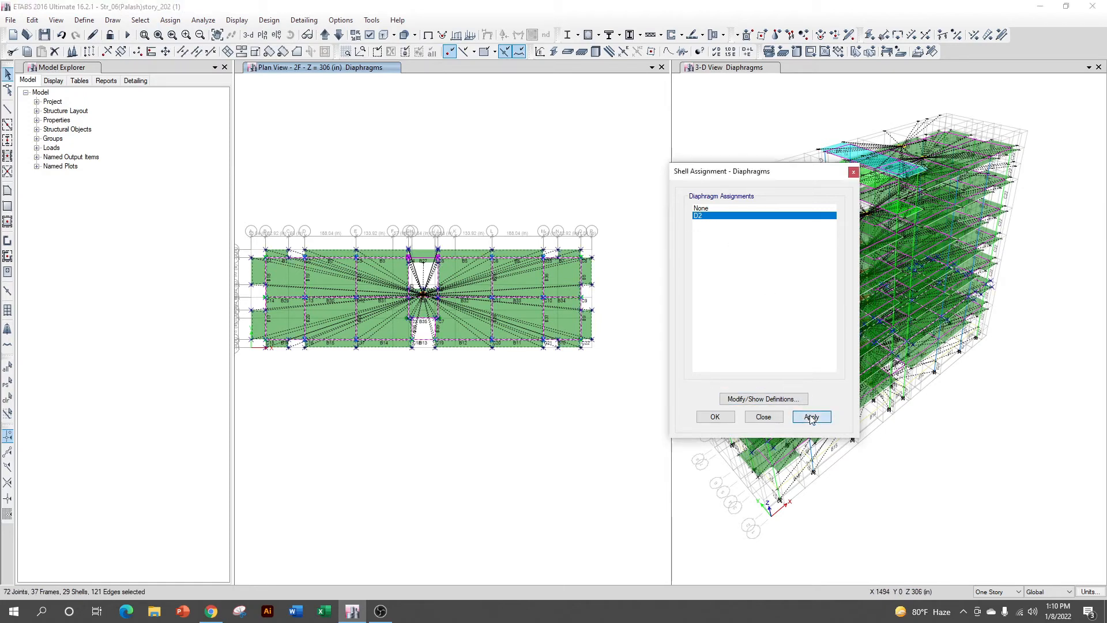
Go up to the 3F plan, select everything in its XY plane through a joint, and apply diaphragm D2.
click(325, 35)
click(143, 21)
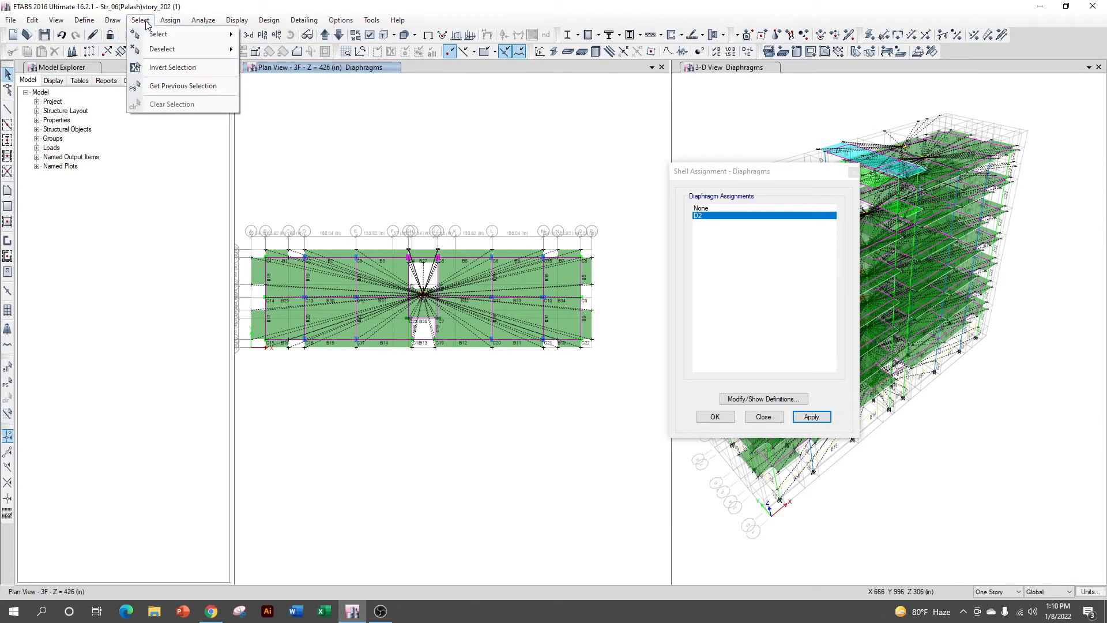
mouse_move(173, 34)
mouse_move(305, 99)
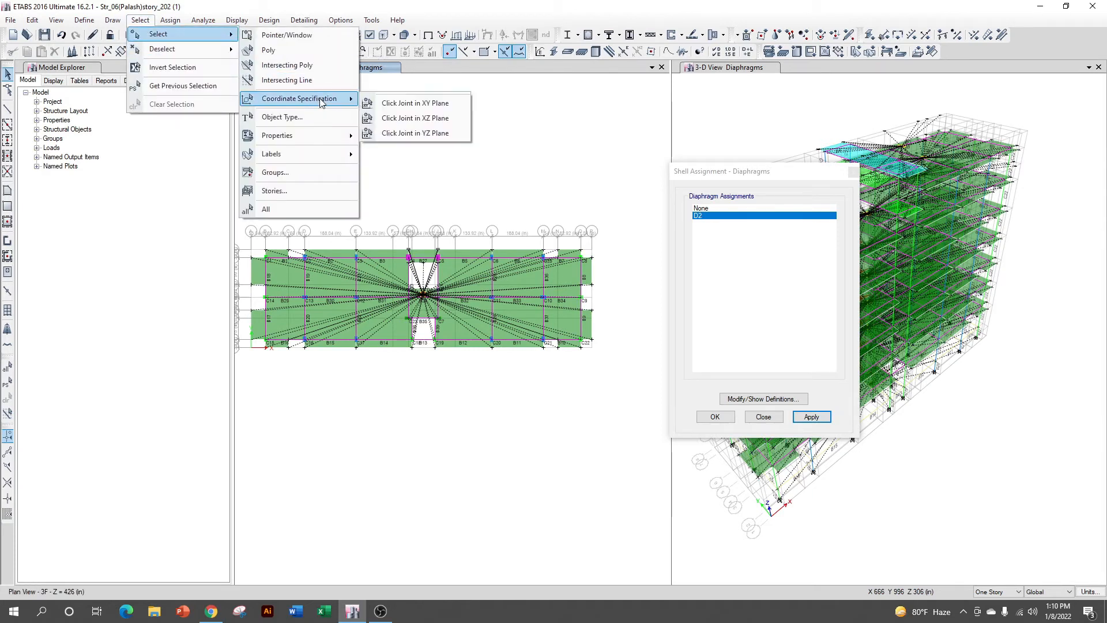
click(397, 103)
click(454, 255)
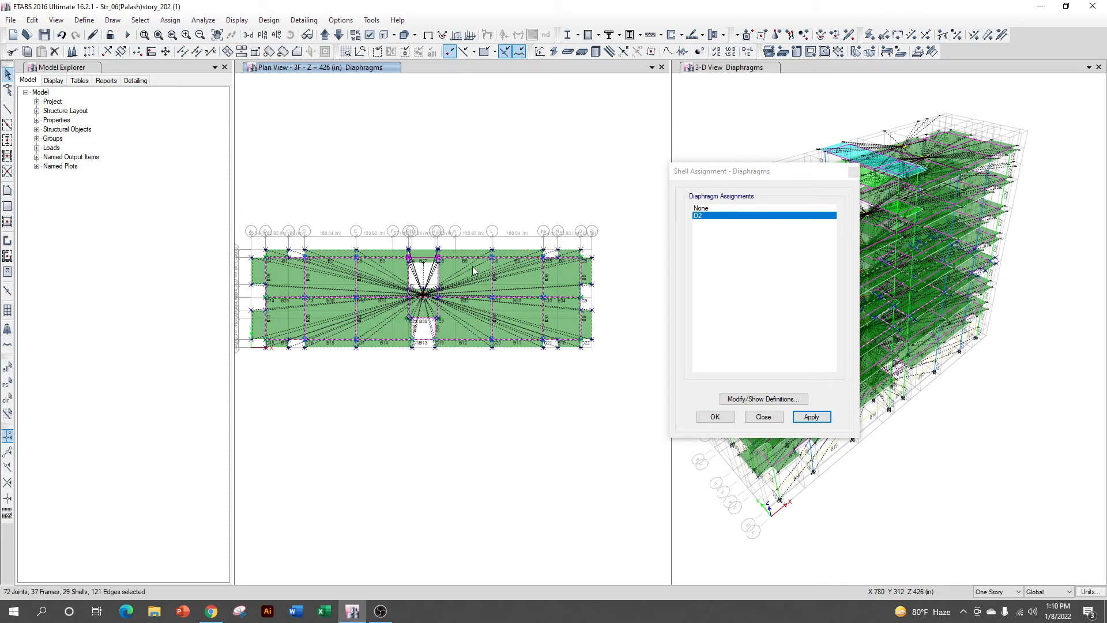
click(822, 417)
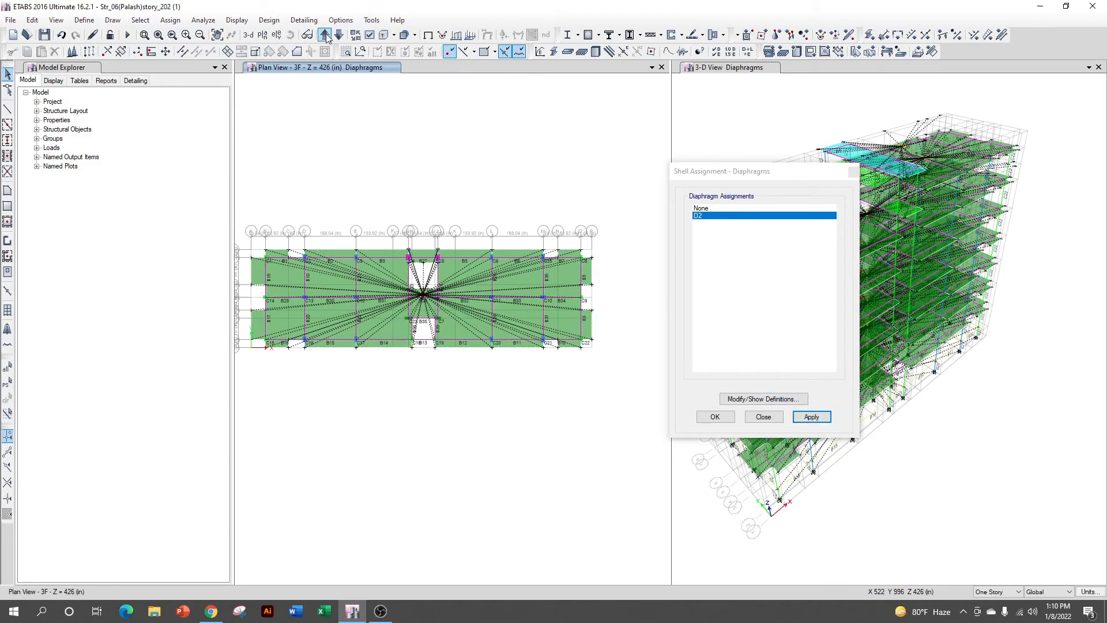
Go up to the 4F plan, select everything in its XY plane through a joint, and apply diaphragm D2.
click(324, 34)
click(140, 20)
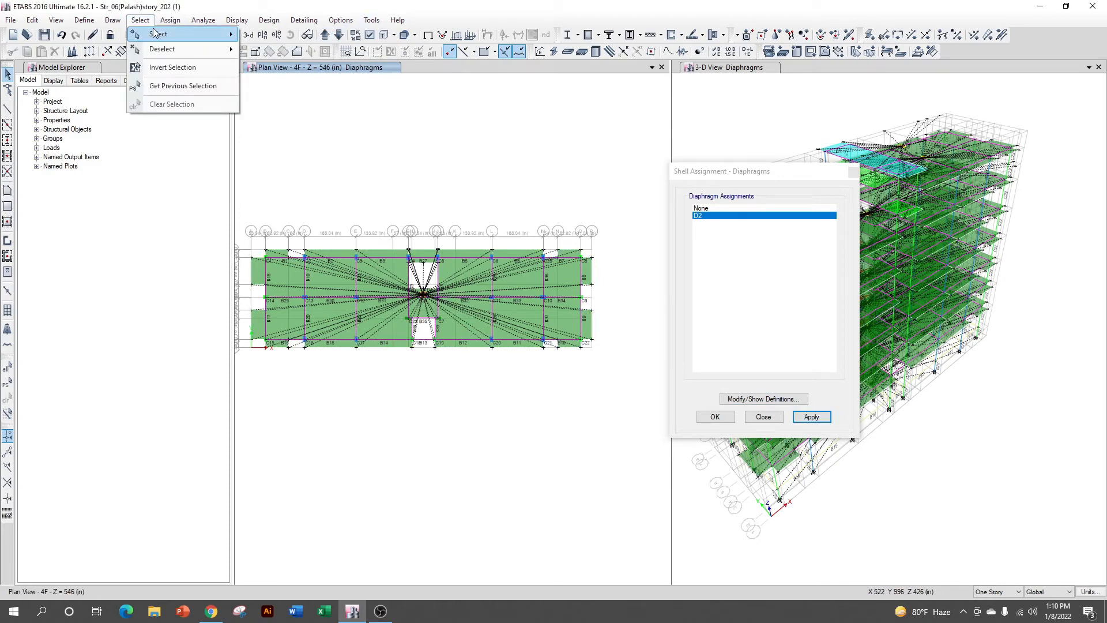
mouse_move(167, 34)
mouse_move(311, 98)
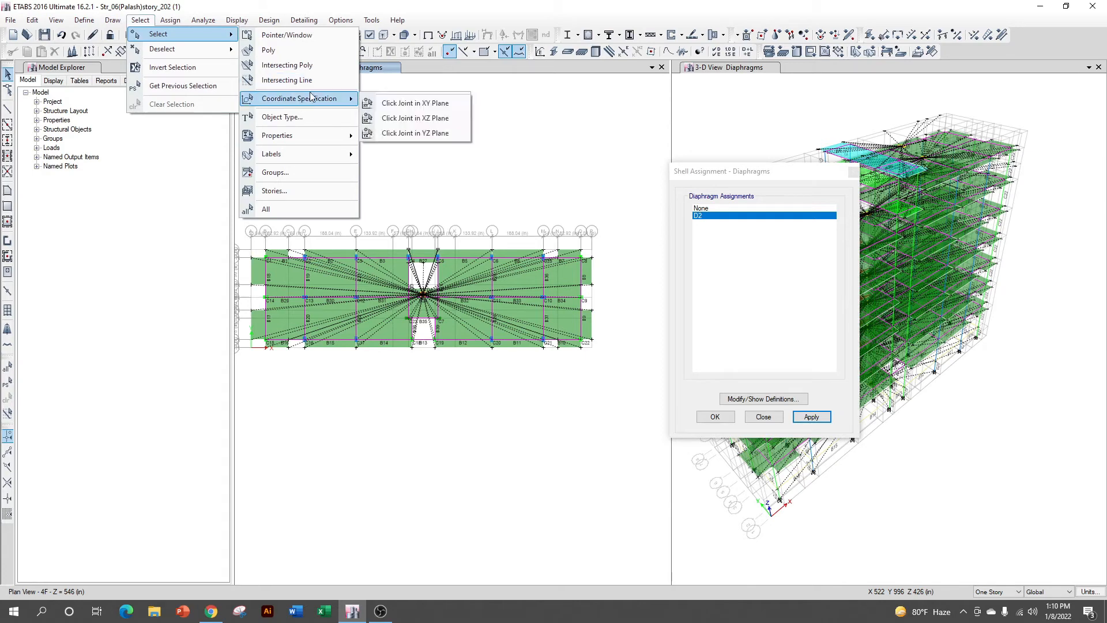
click(406, 109)
click(491, 256)
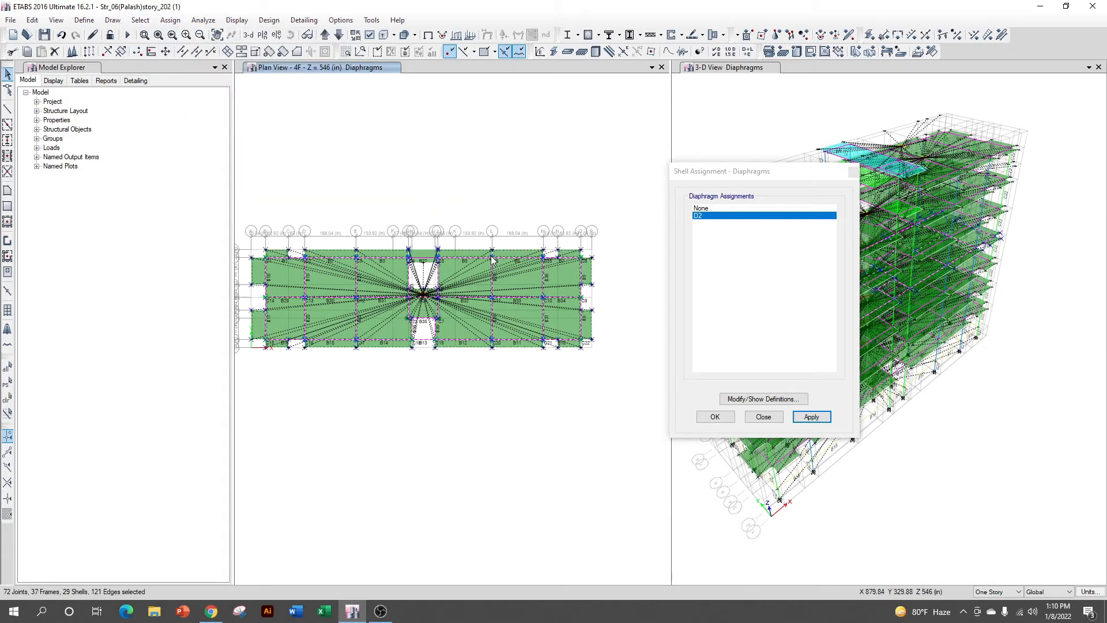
click(811, 416)
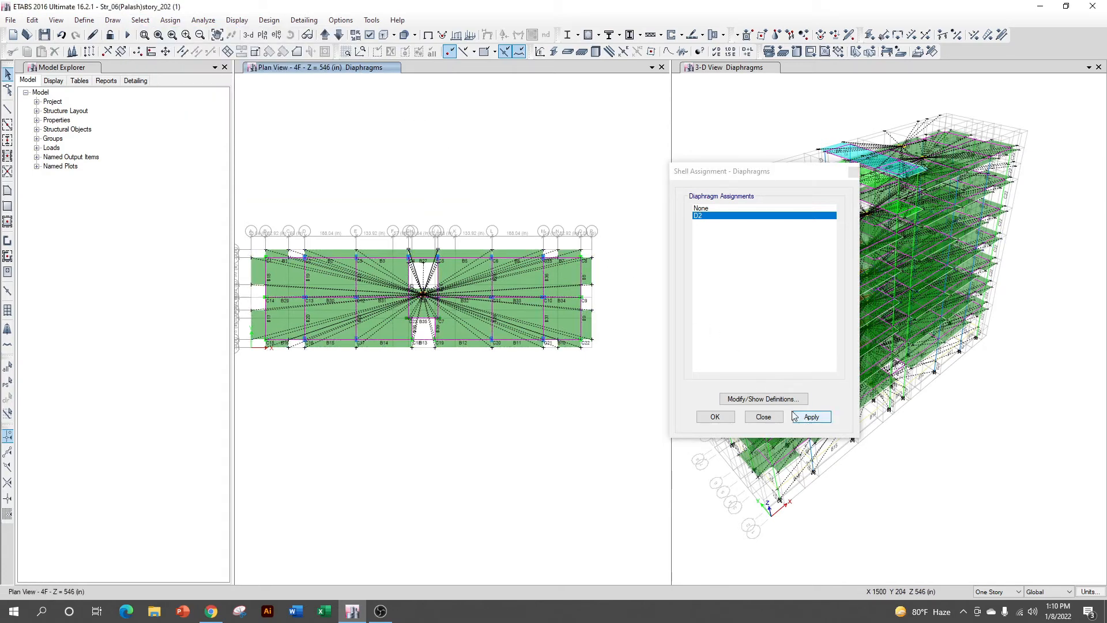
Go up to the 5F plan, select everything in its XY plane through a joint, and apply diaphragm D2.
click(324, 38)
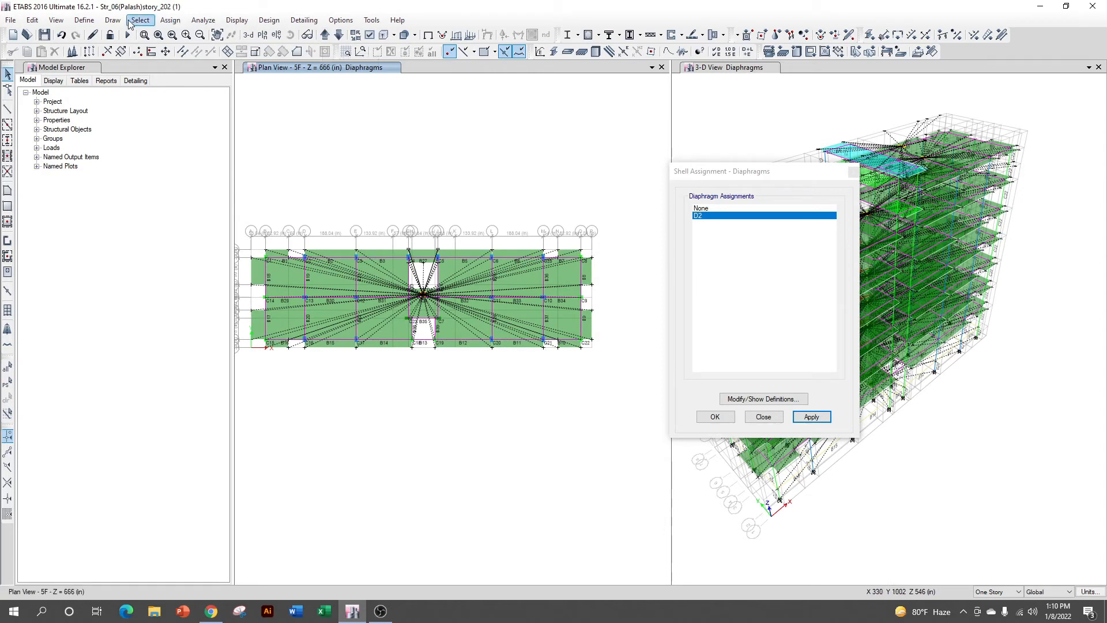
click(140, 20)
mouse_move(211, 38)
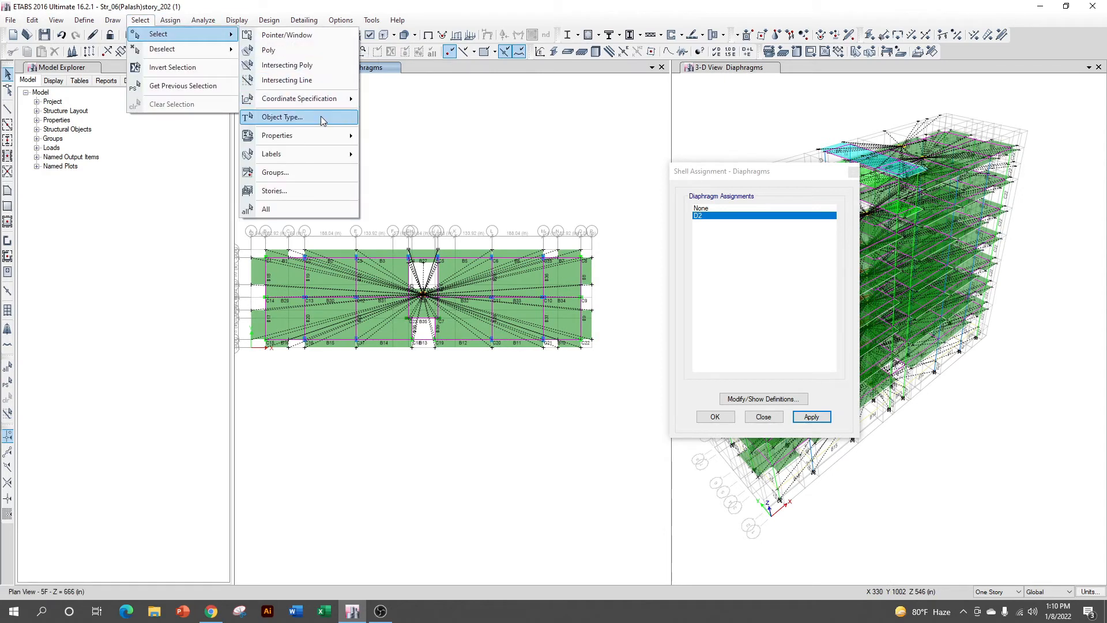
mouse_move(343, 98)
click(395, 103)
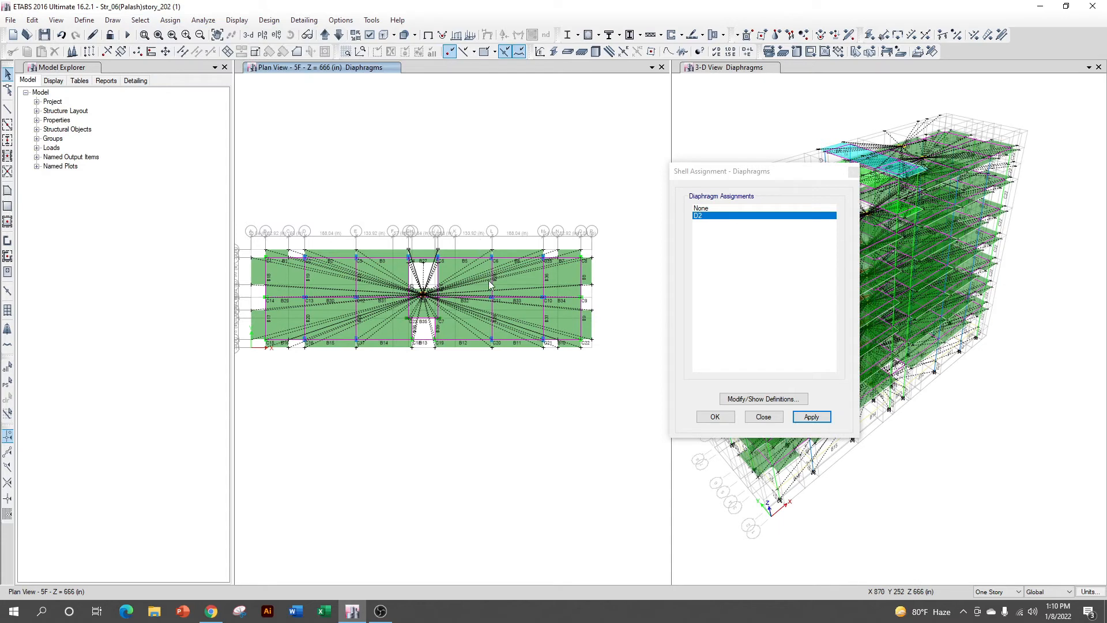
click(582, 300)
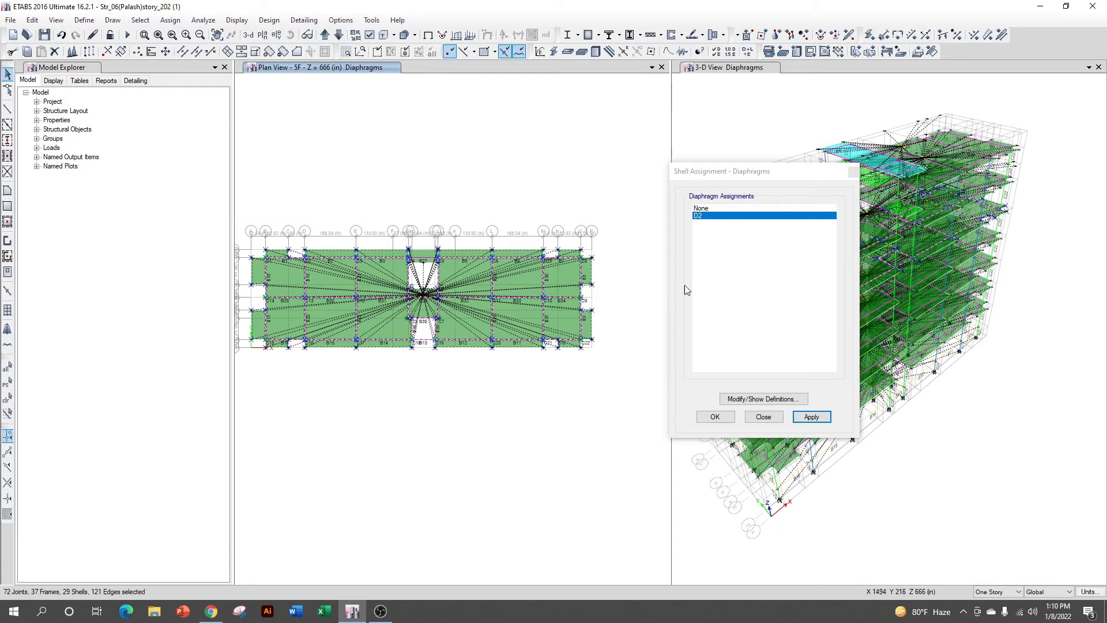
click(810, 416)
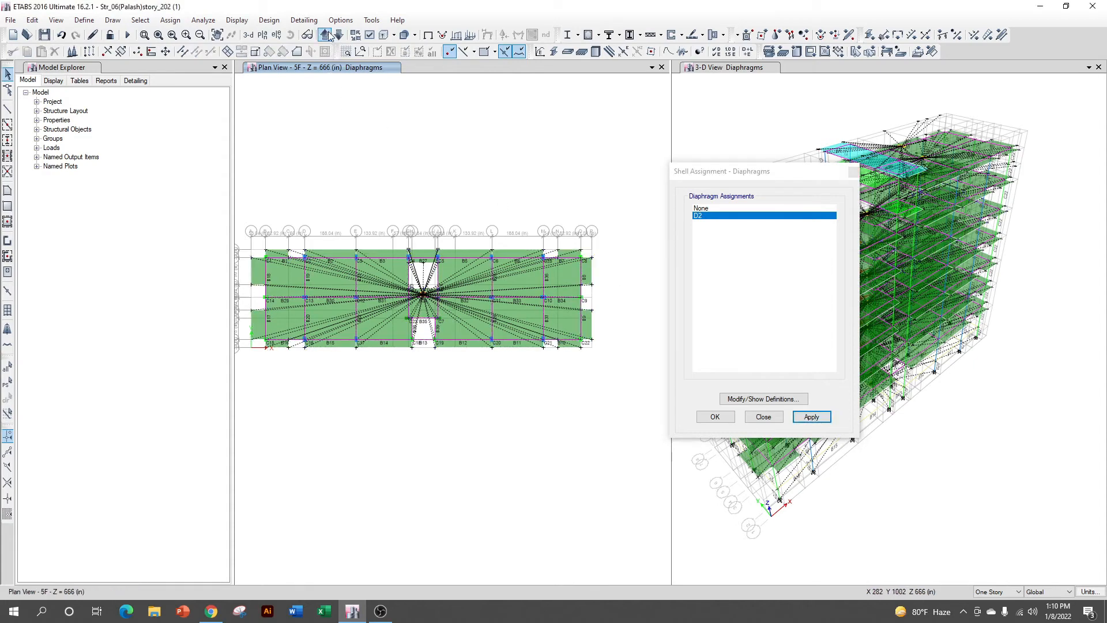
Go up to the ROOF plan, select everything in its XY plane through a joint, and apply diaphragm D2.
click(325, 35)
click(140, 20)
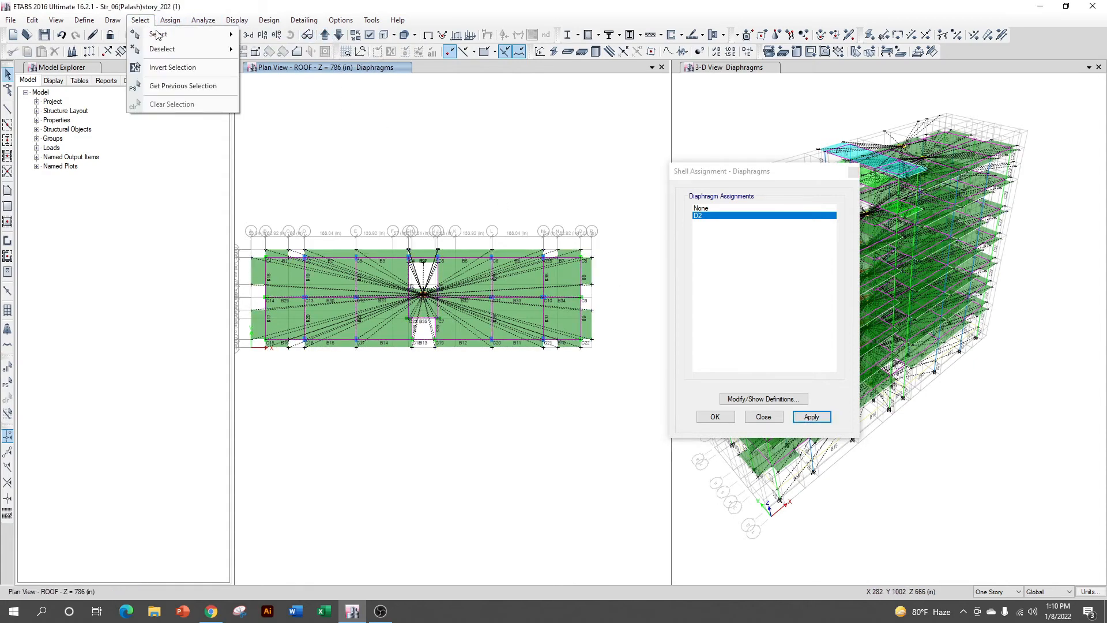
mouse_move(167, 35)
mouse_move(318, 99)
click(441, 109)
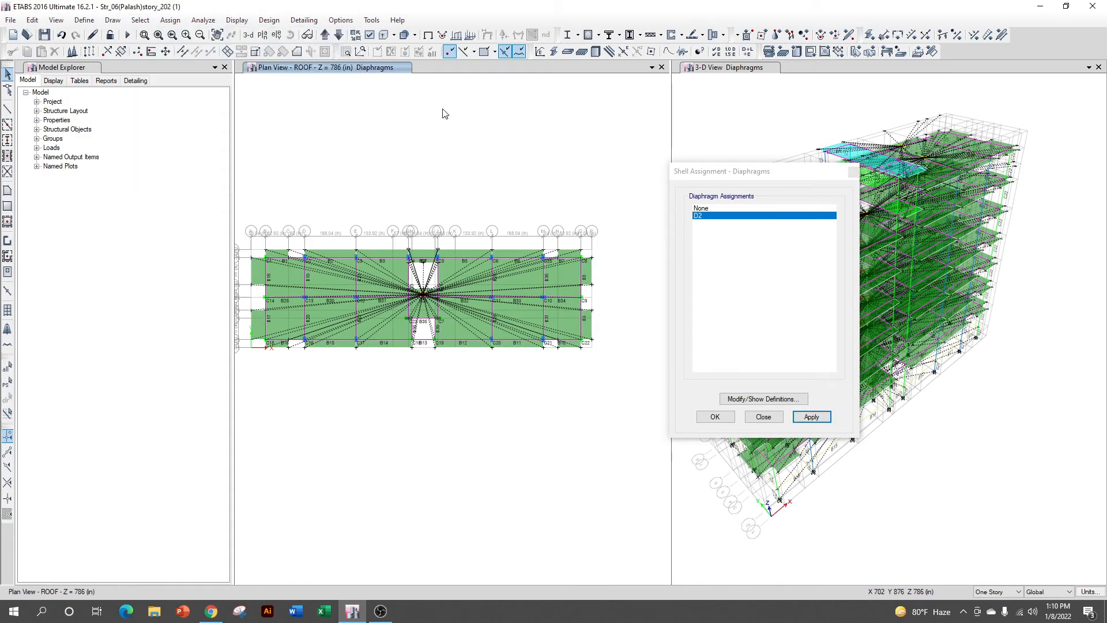
click(490, 256)
click(806, 418)
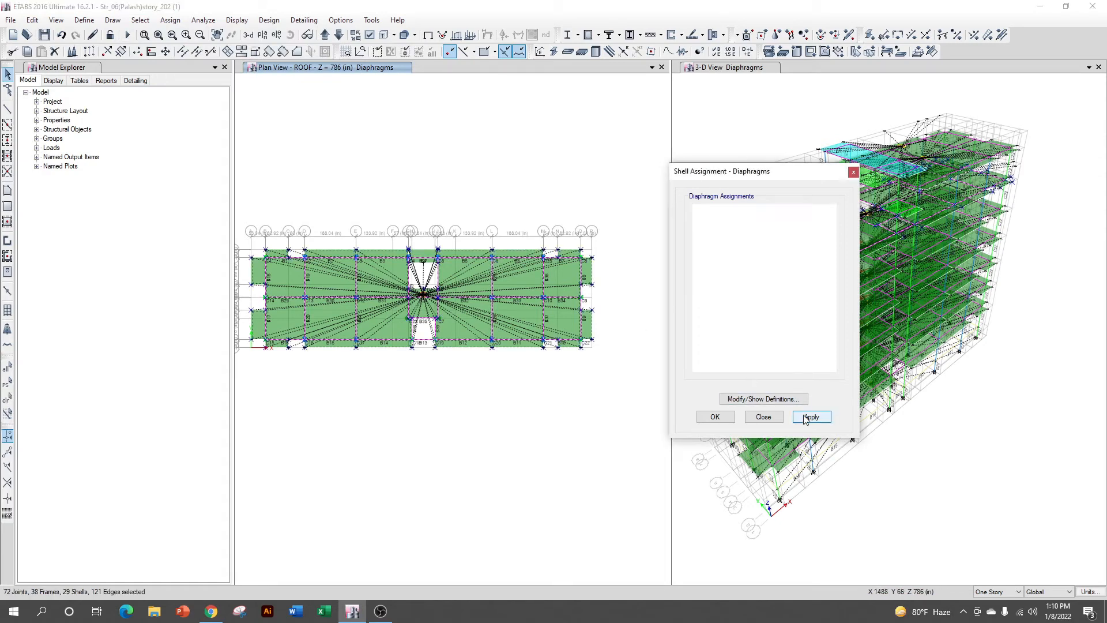
Go up to the LMBS plan, select everything in its XY plane through the joint at grid point H-3, and apply diaphragm D2.
click(324, 35)
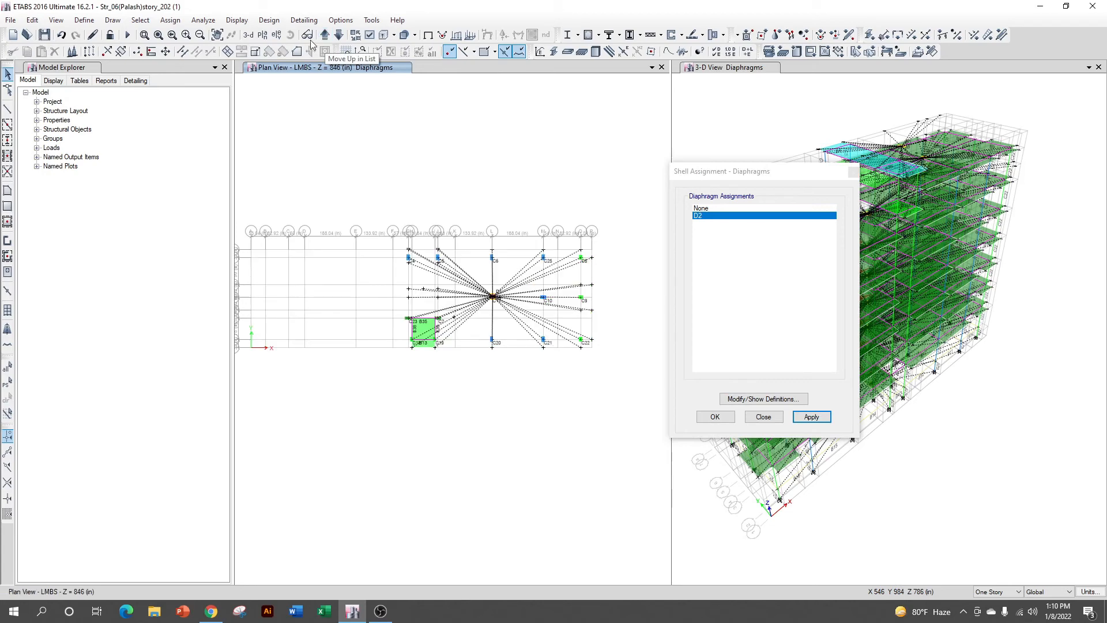
click(141, 20)
mouse_move(159, 36)
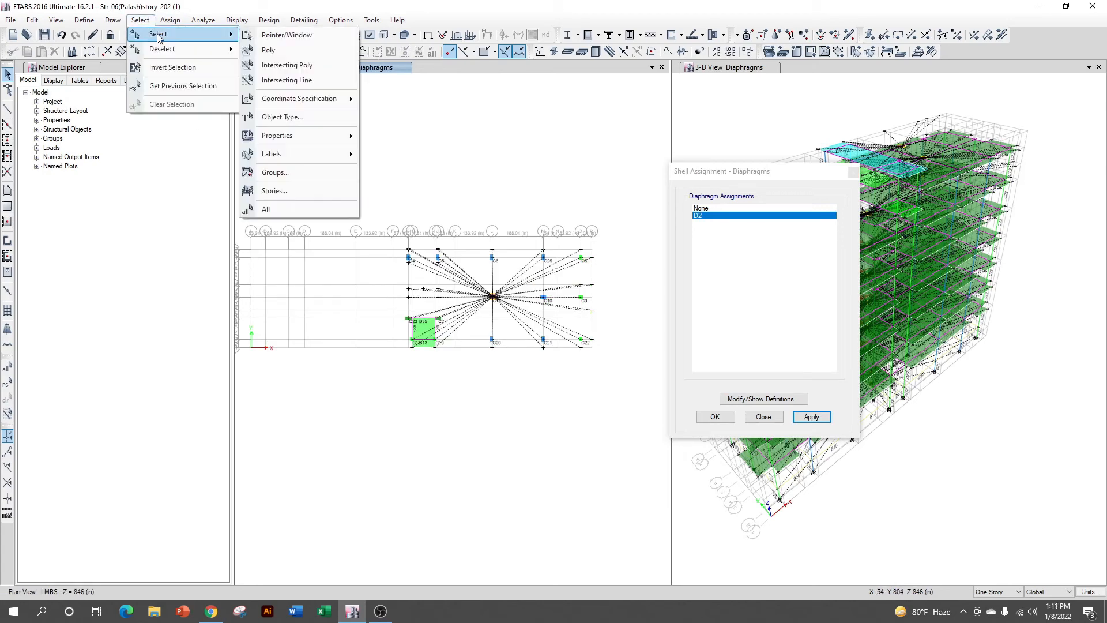
mouse_move(336, 100)
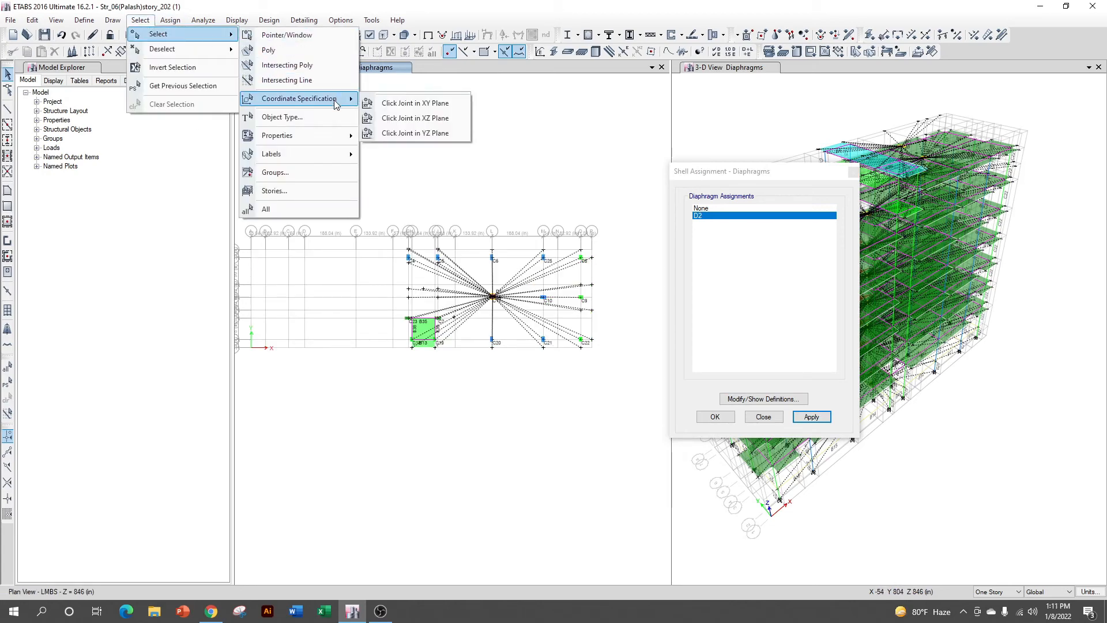
click(413, 105)
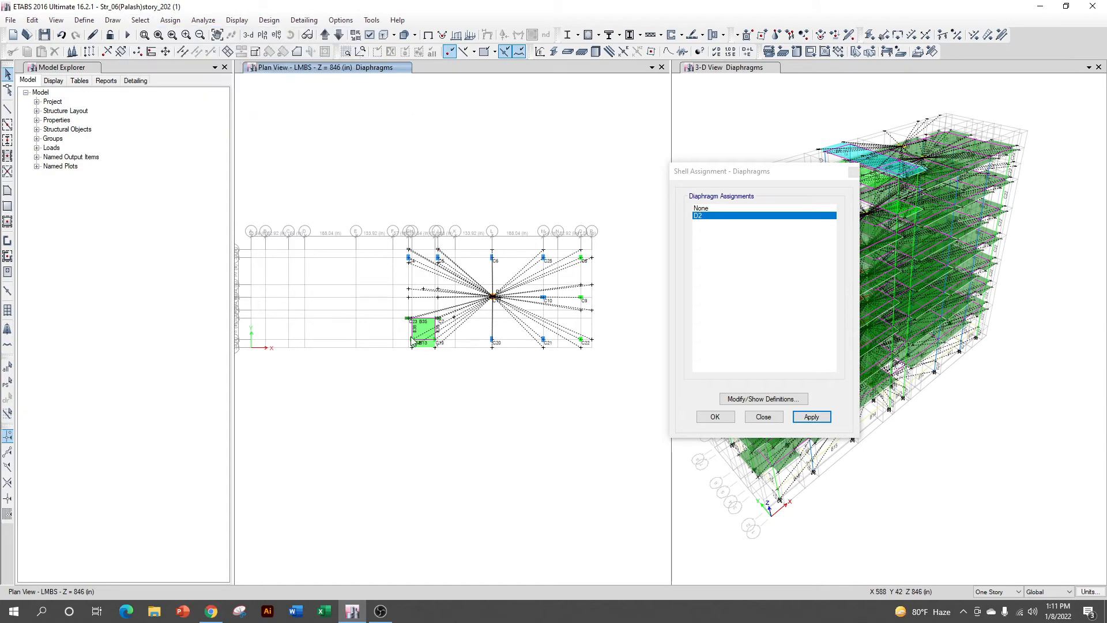
scroll(419, 314, up, 5)
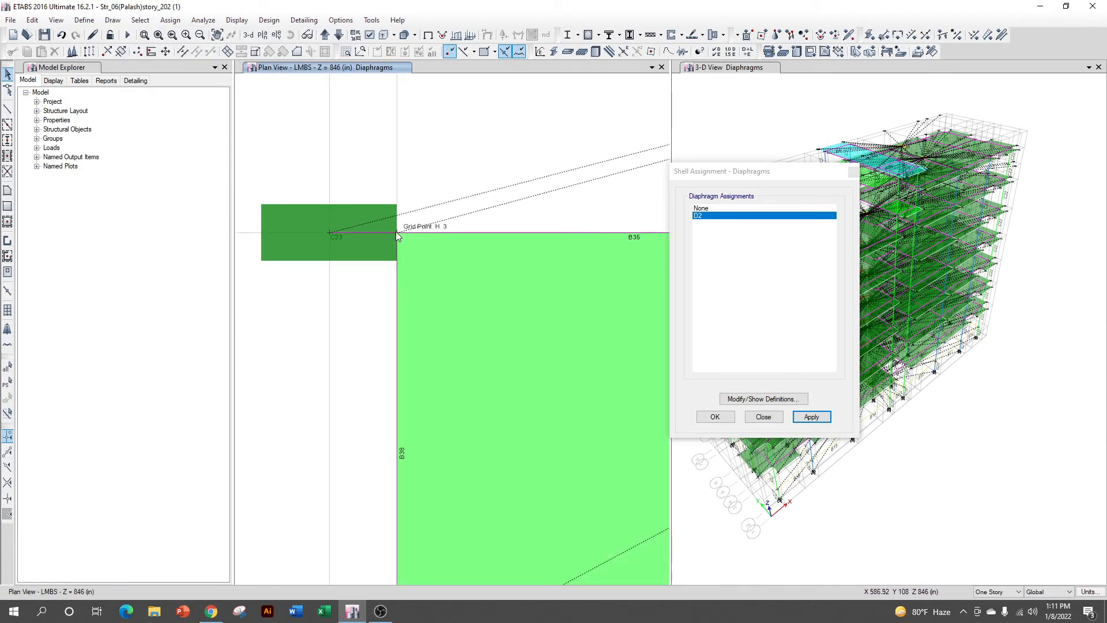
click(396, 232)
scroll(355, 203, down, 5)
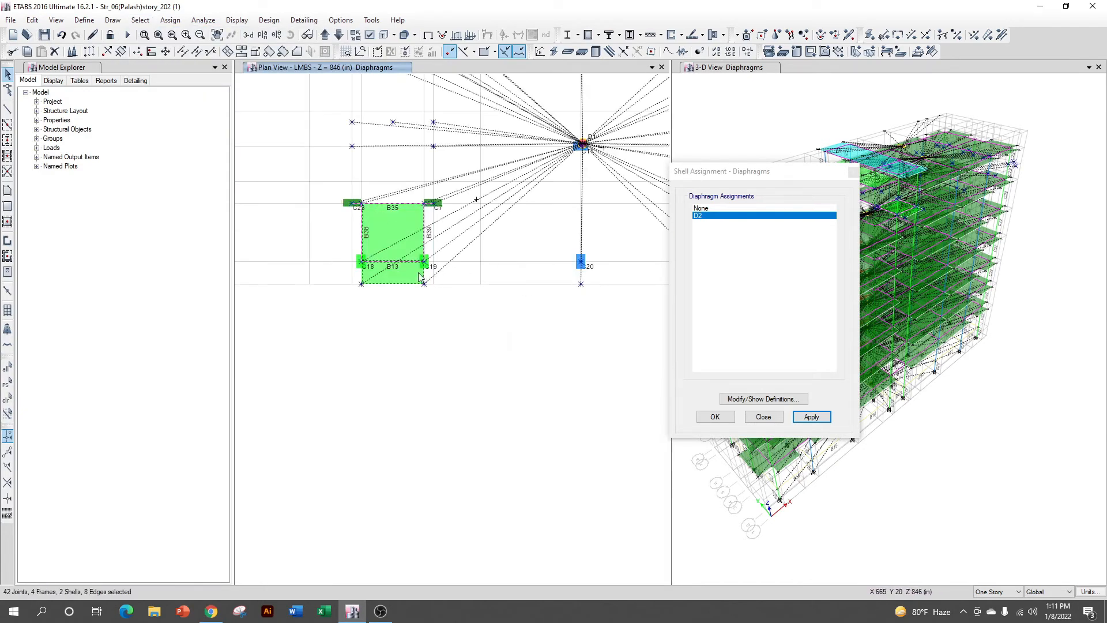
click(809, 416)
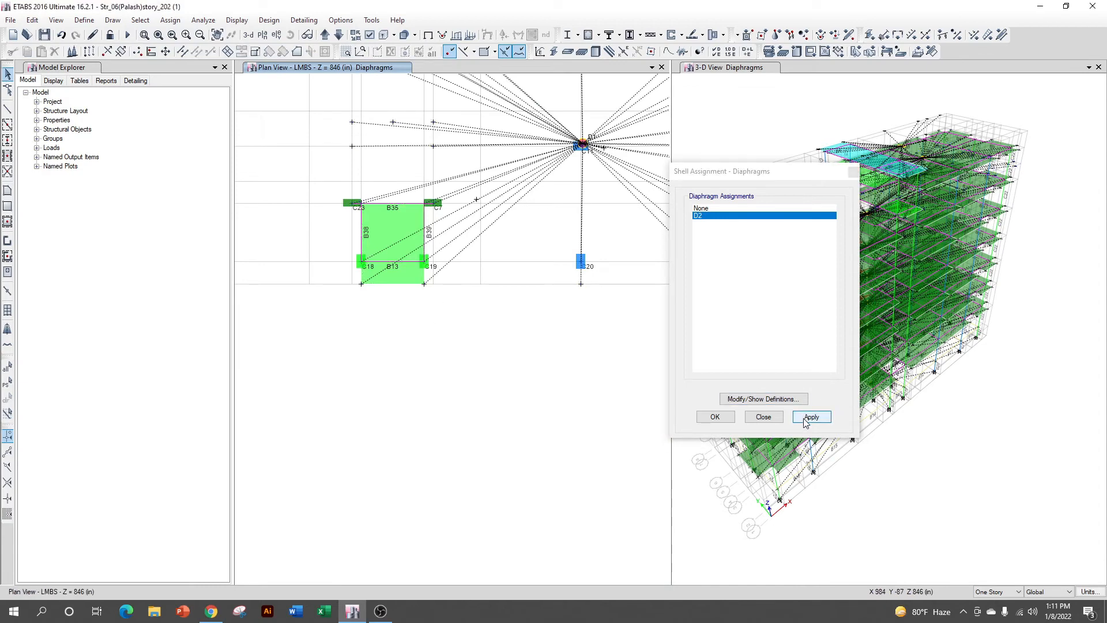
Go up to the STRS plan, select everything in its XY plane through a joint, and apply diaphragm D2.
scroll(412, 350, down, 3)
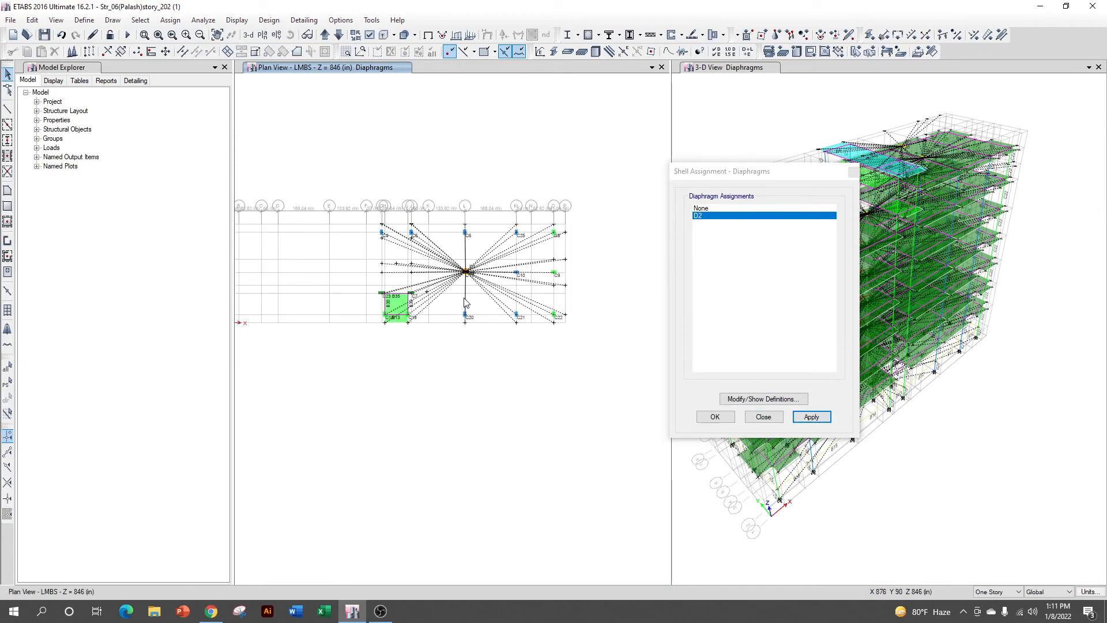
click(324, 35)
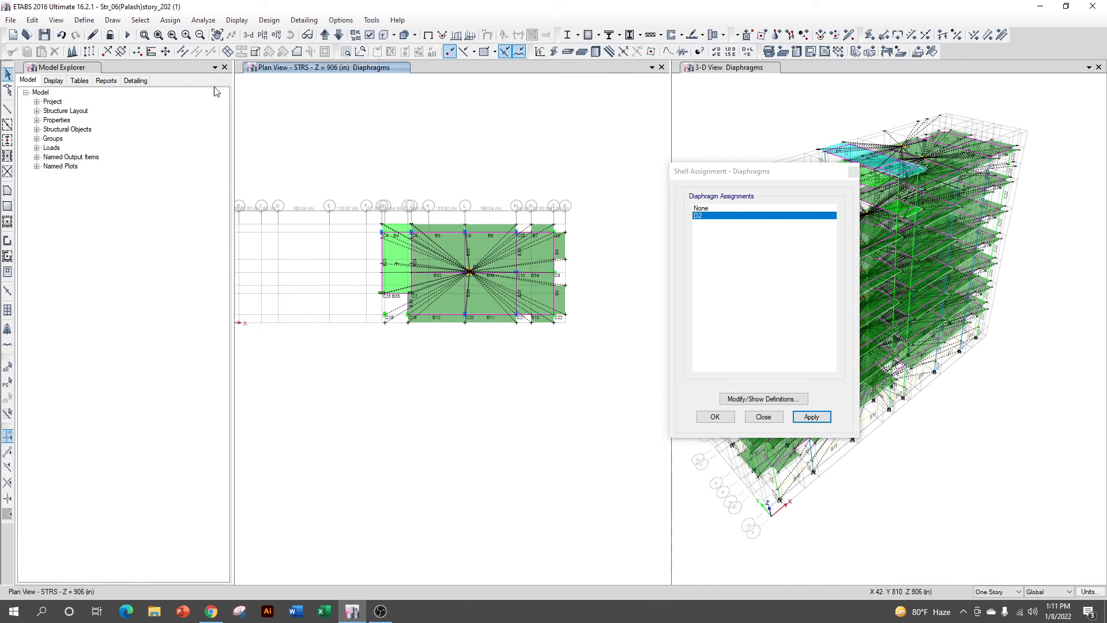
click(141, 21)
mouse_move(154, 34)
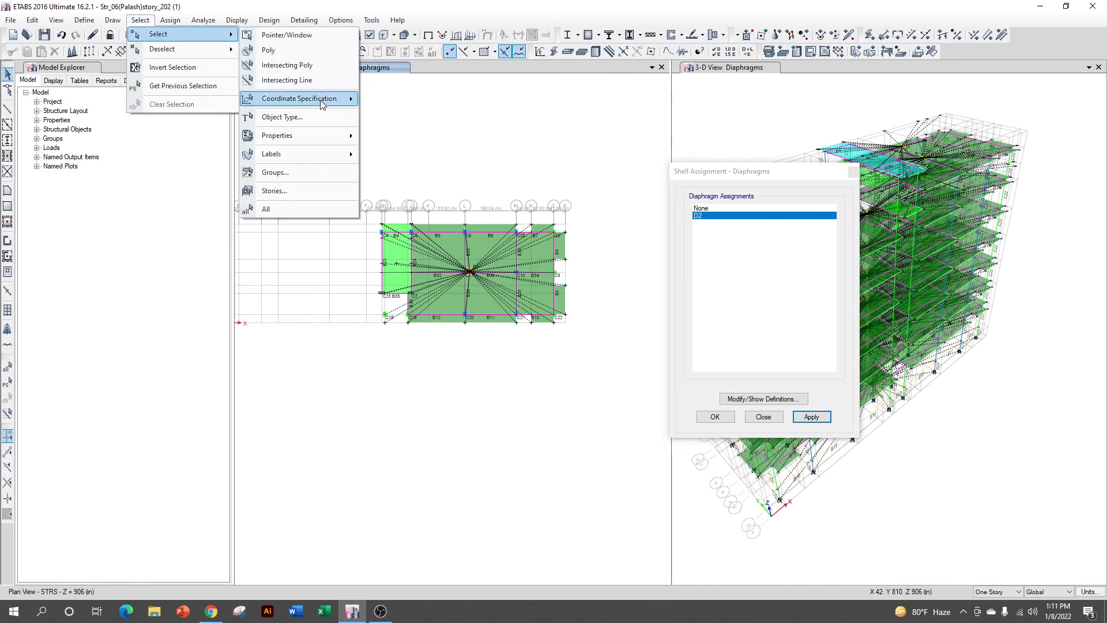
click(415, 136)
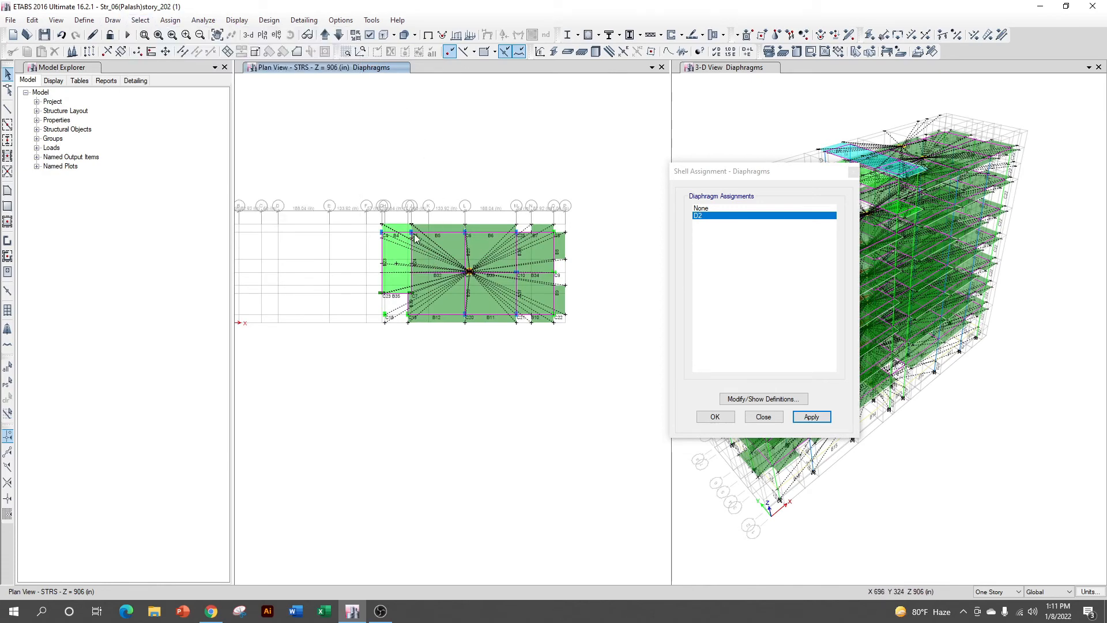
scroll(415, 237, up, 3)
key(ctrl+a)
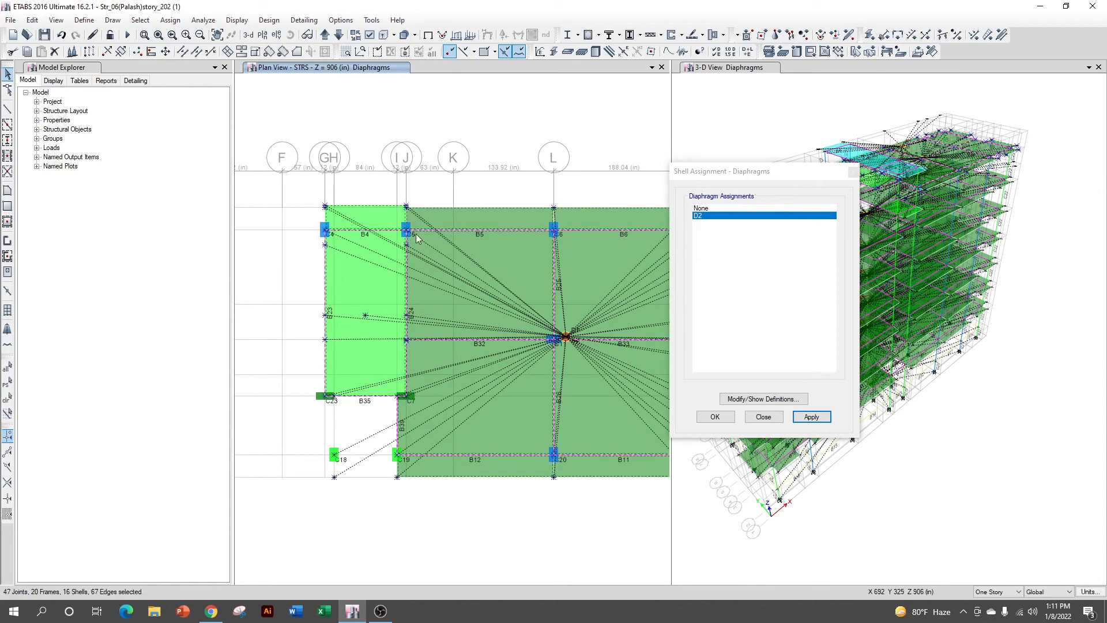
scroll(410, 178, down, 3)
click(811, 416)
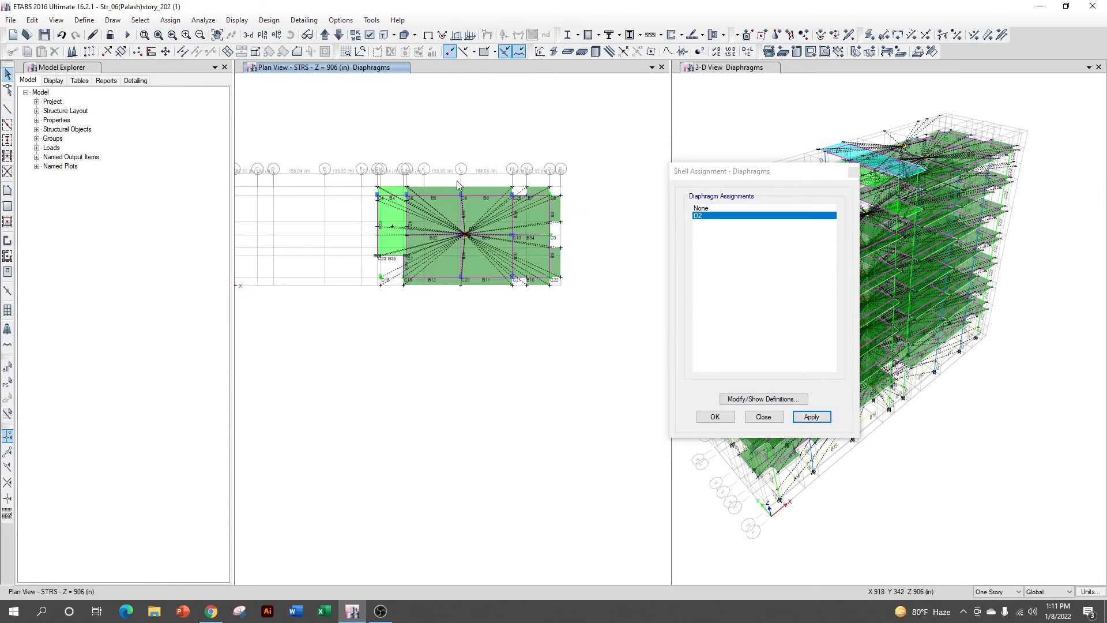
Go up to the WTRS plan, select everything in its XY plane through a joint, and apply diaphragm D2.
click(323, 36)
click(140, 20)
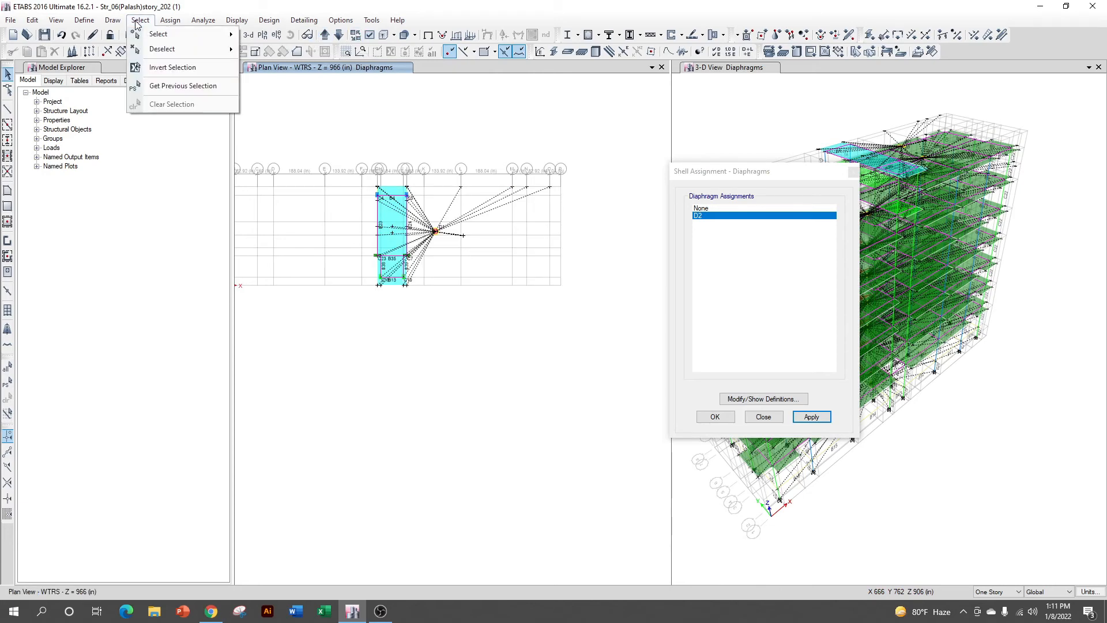
mouse_move(152, 35)
mouse_move(322, 96)
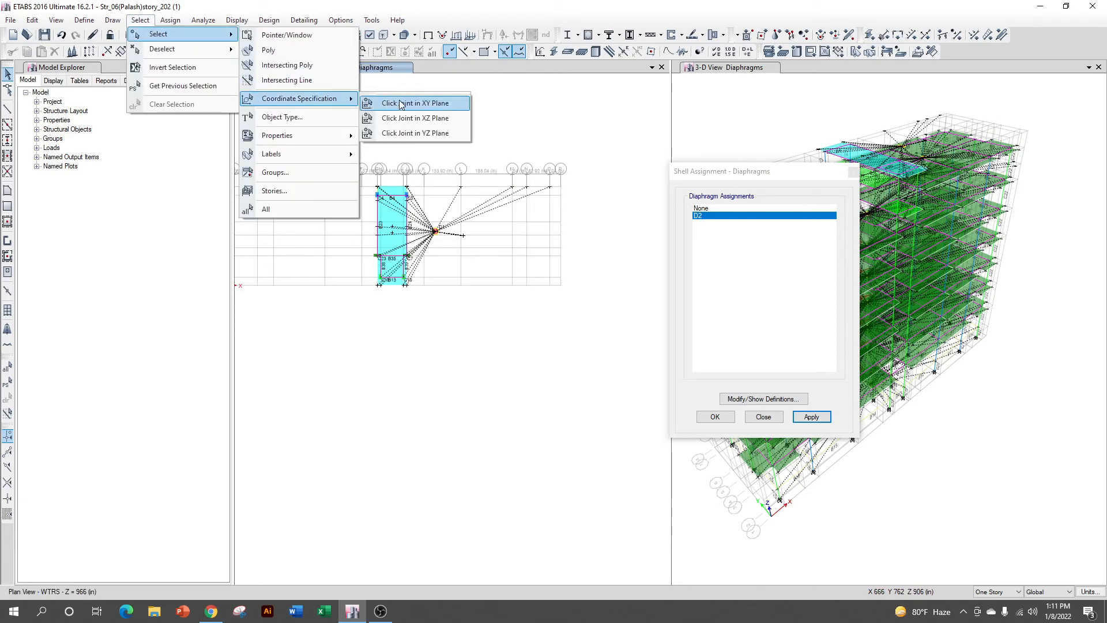
click(399, 102)
scroll(391, 218, up, 3)
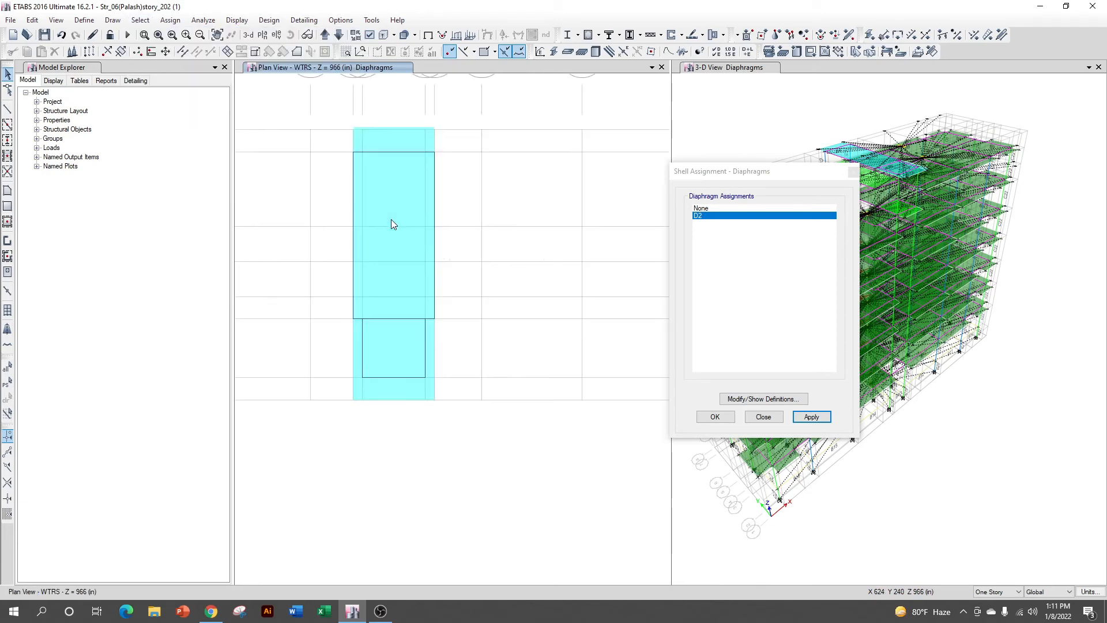
click(354, 155)
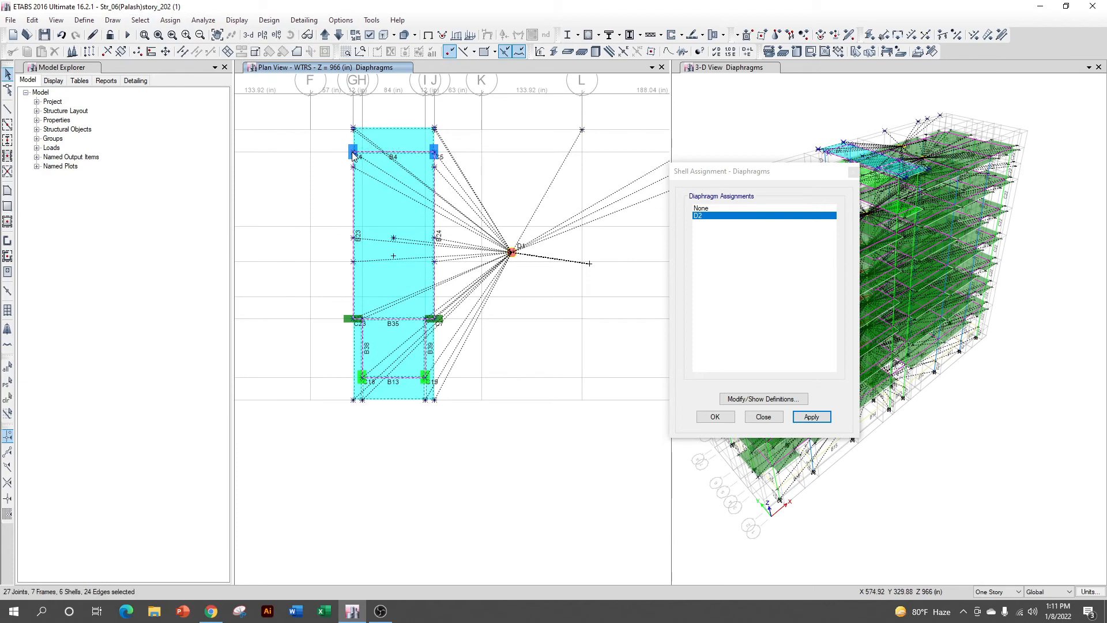
click(810, 418)
Advance the plan view to Base, finish the shell diaphragm assignment, and save the model.
click(326, 37)
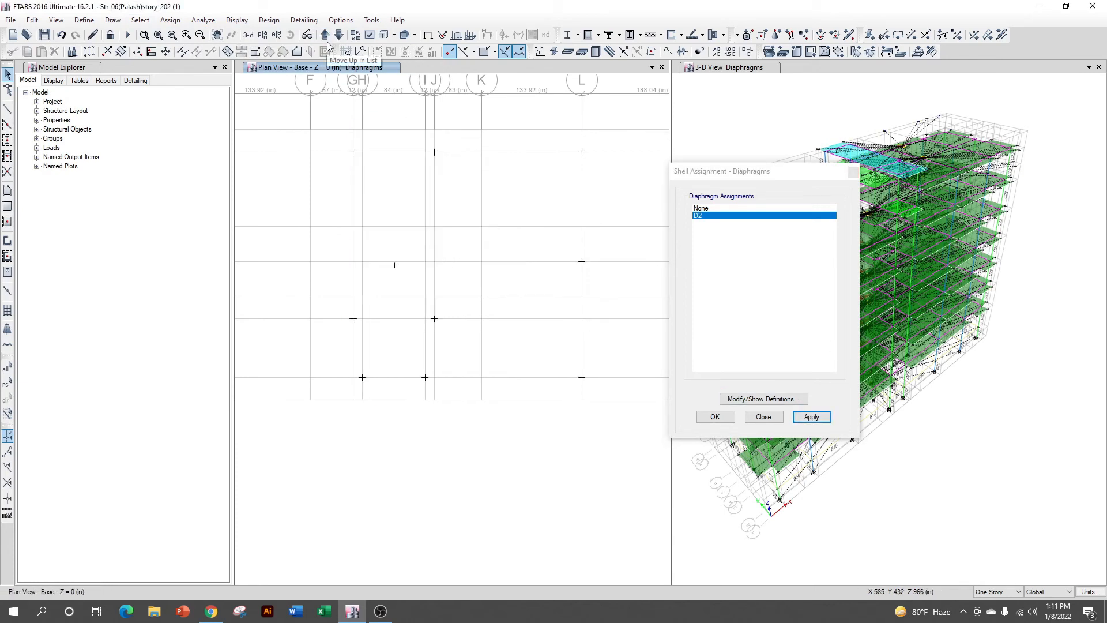
scroll(439, 277, down, 5)
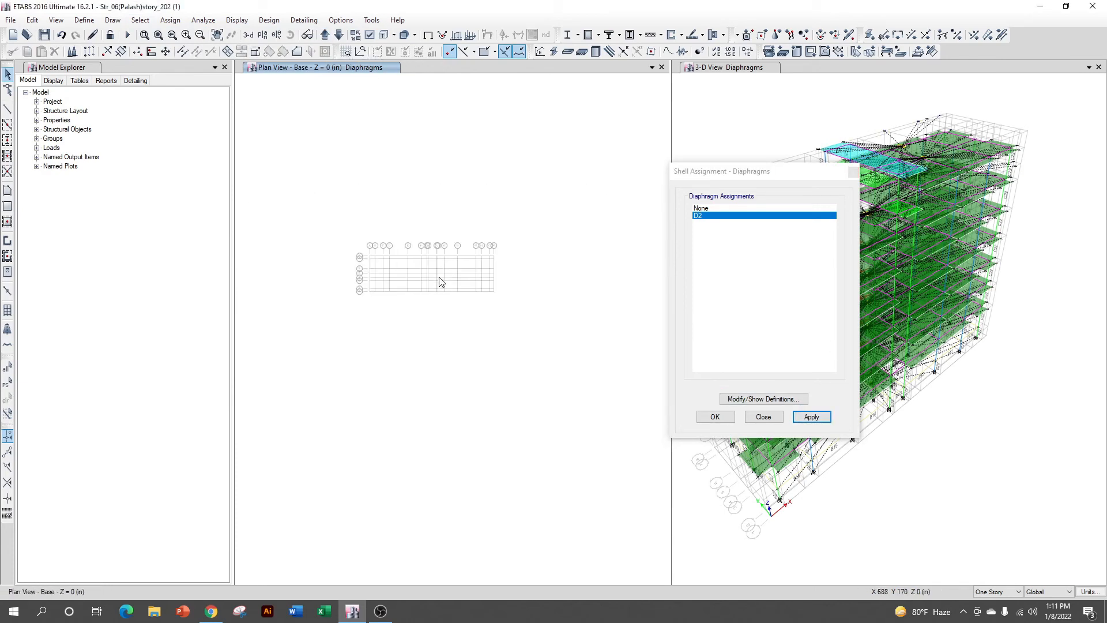
click(715, 416)
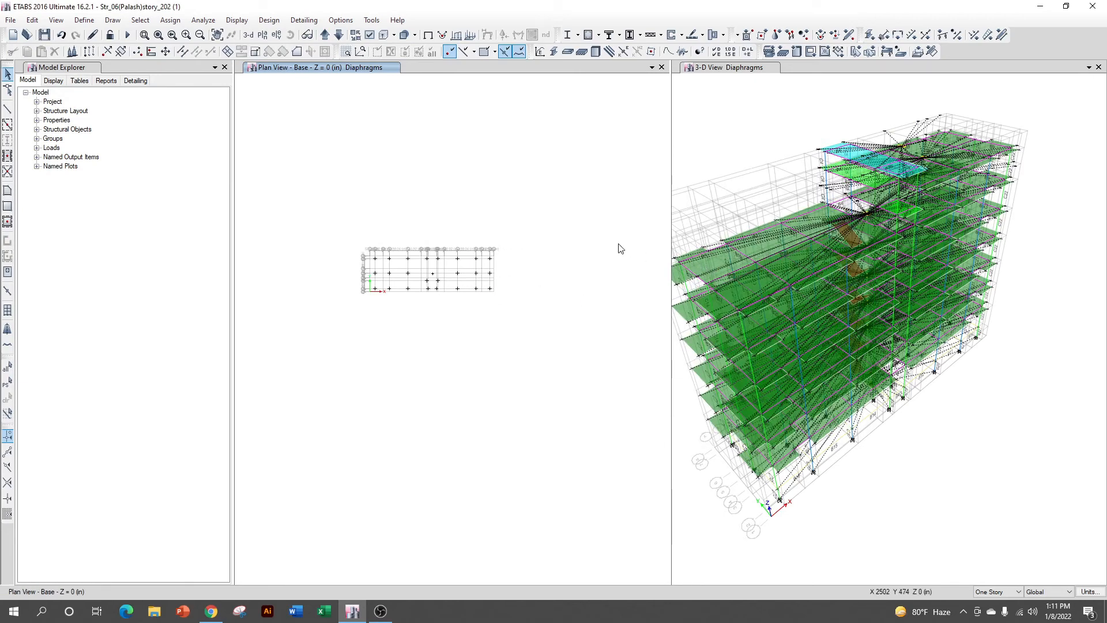
scroll(787, 262, down, 3)
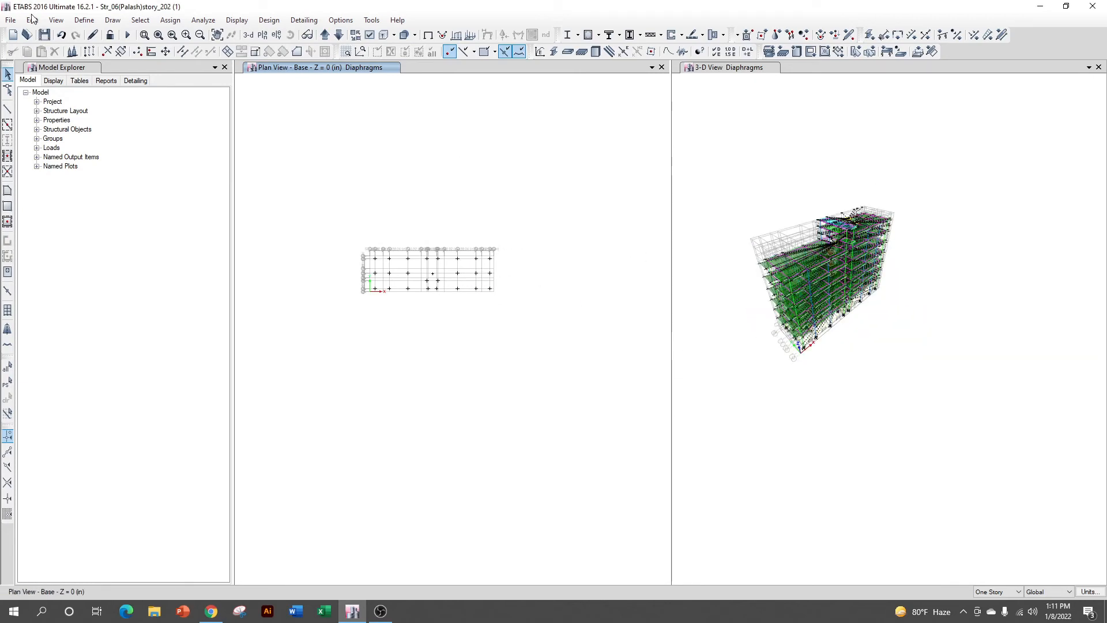
click(45, 35)
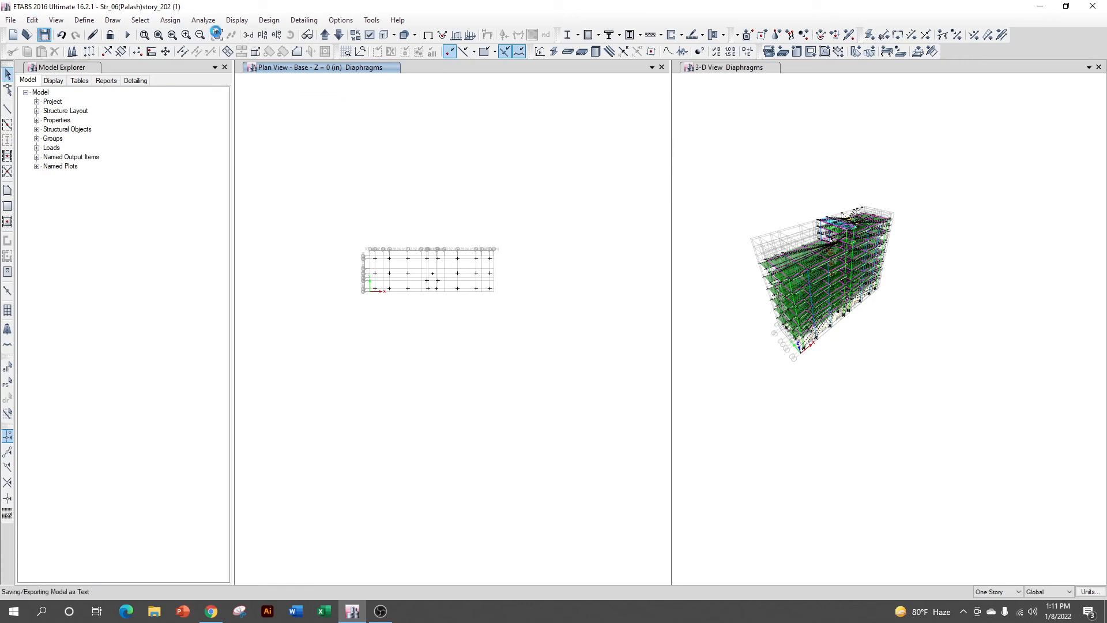
Run the model check with all checks selected and close its warning report.
click(205, 21)
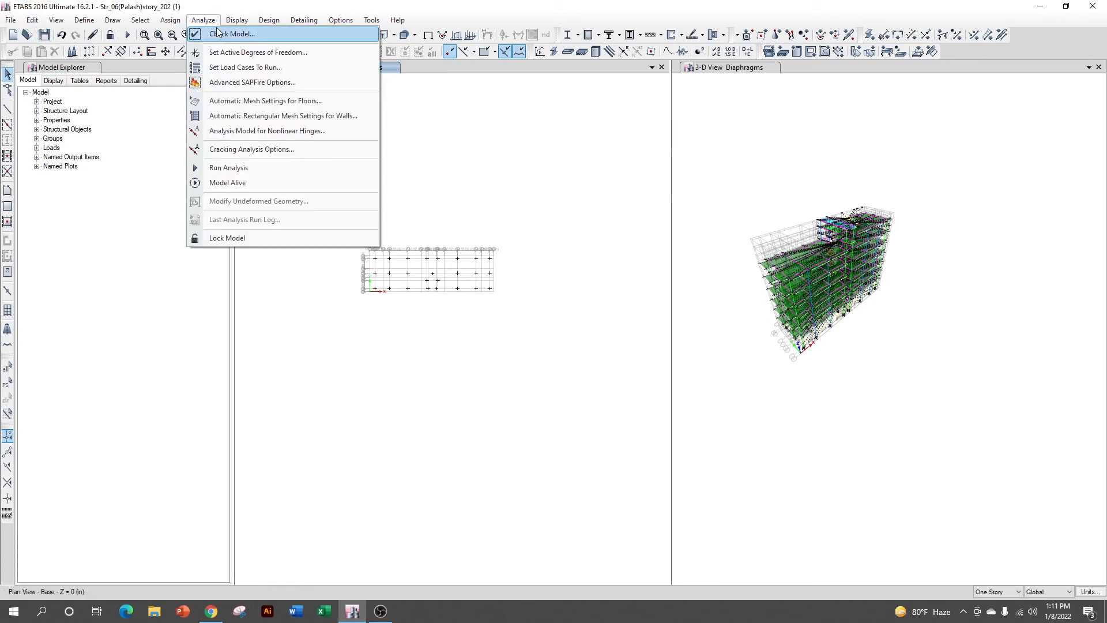
click(218, 33)
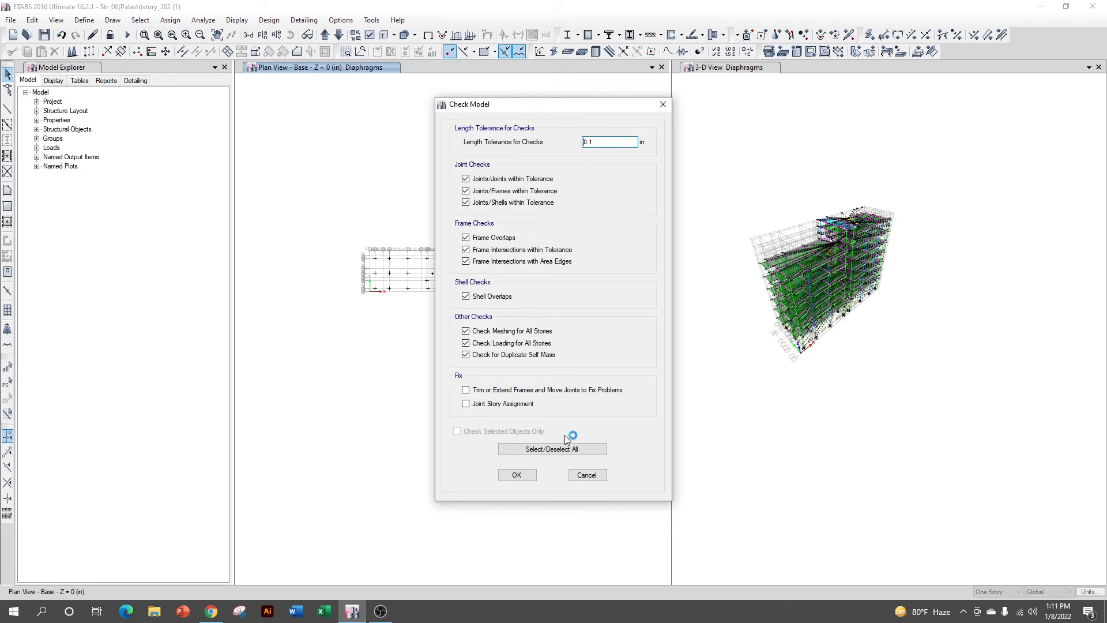
click(562, 454)
click(517, 475)
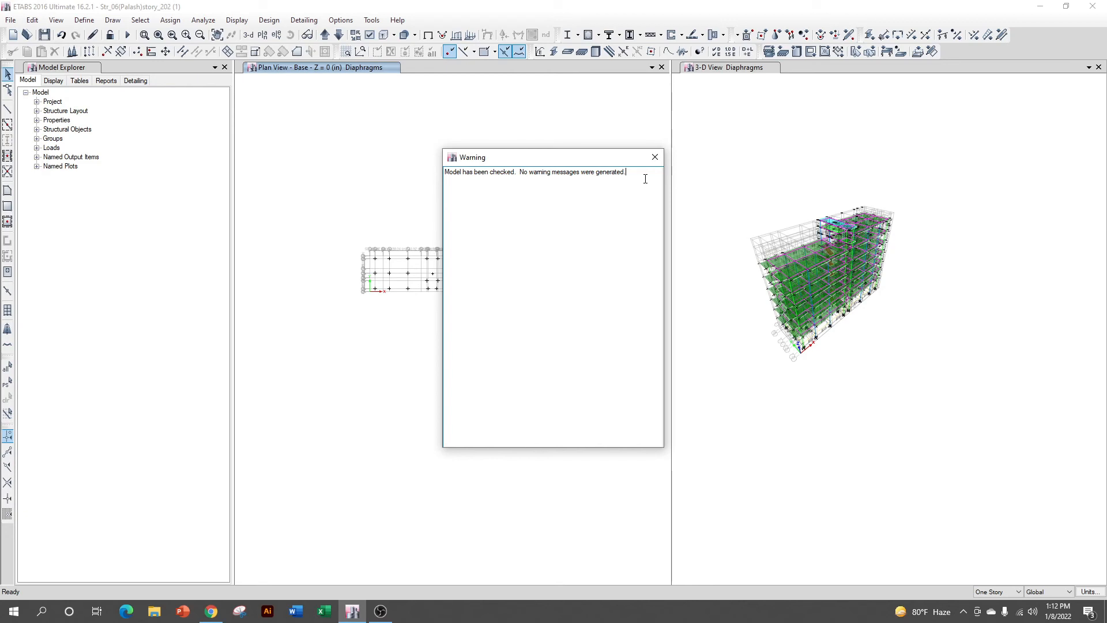
click(655, 157)
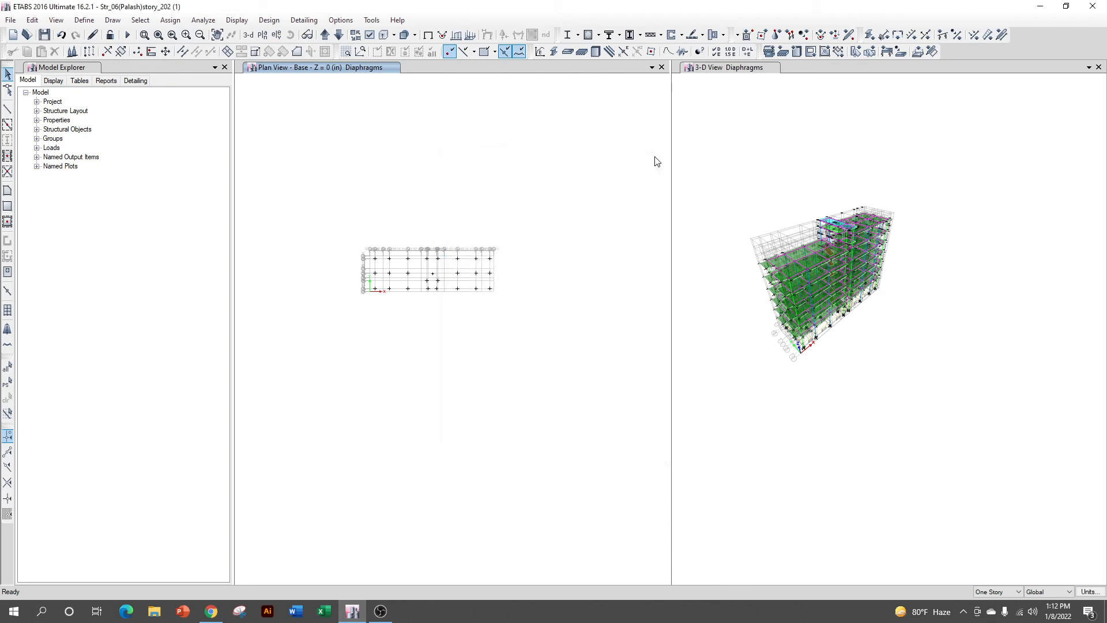